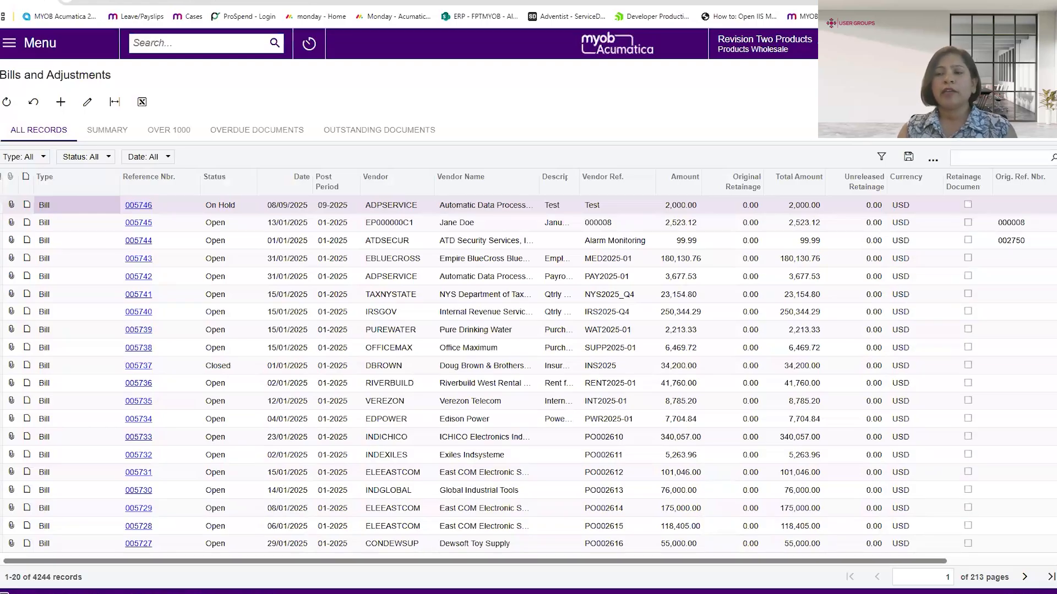
- Switch the Bills and Adjustments list to the Modern UI and widen its Vendor column
{"action": "left_click", "coordinate": [933, 159]}
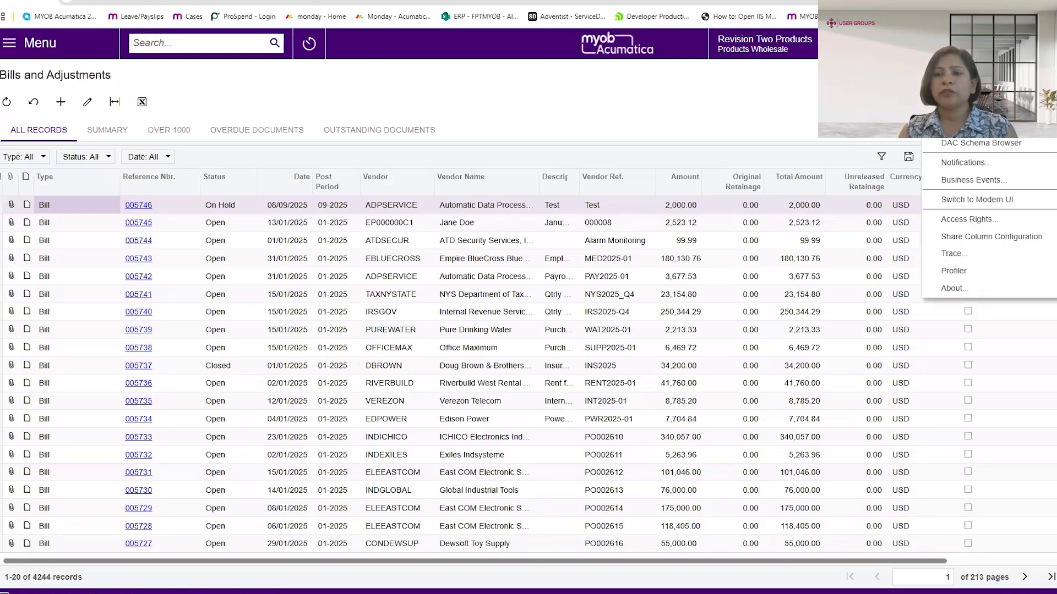
{"action": "left_click", "coordinate": [953, 200]}
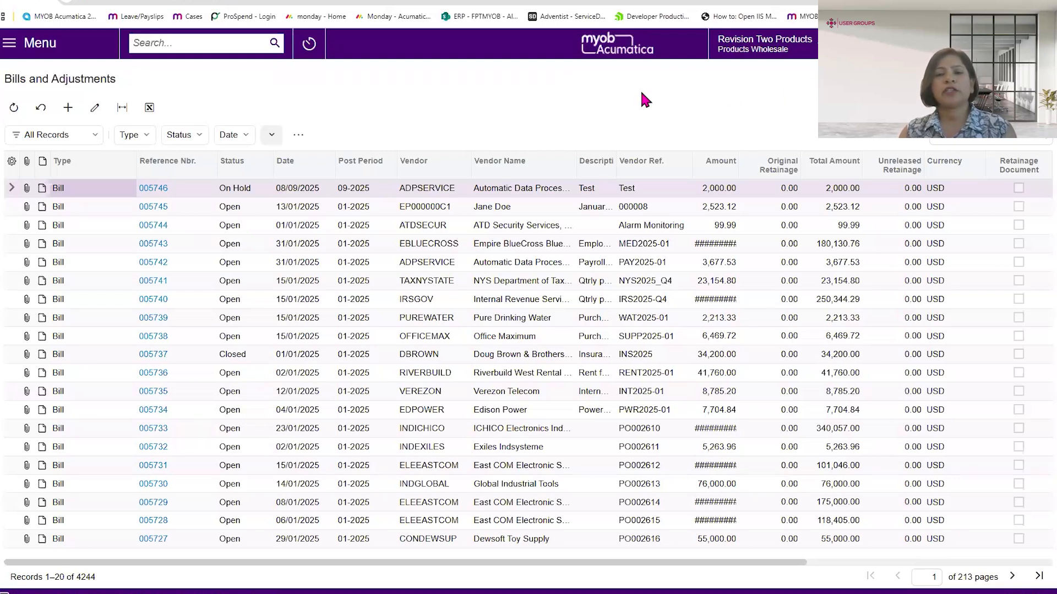
{"action": "left_click_drag", "start_coordinate": [472, 160], "coordinate": [518, 159]}
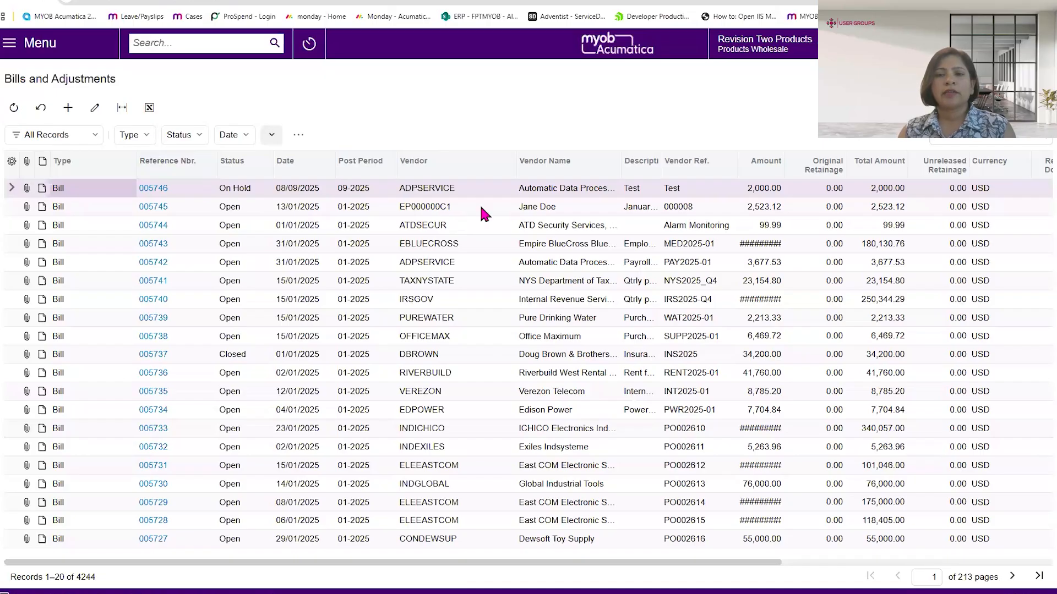
- Mark the Over 1000 saved filter as a favourite and apply it to the bills list
{"action": "left_click", "coordinate": [93, 137]}
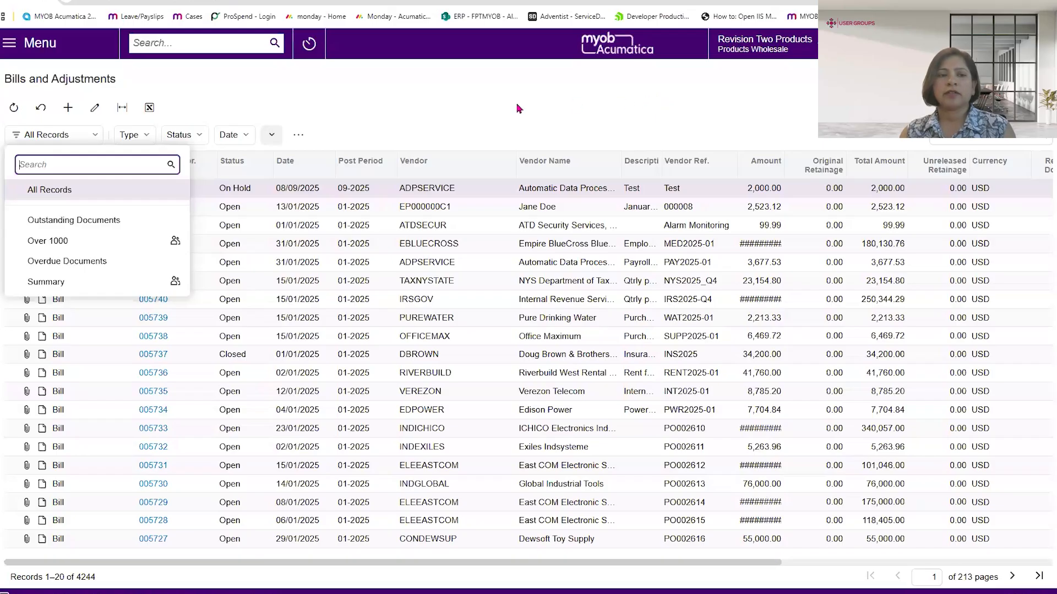
{"action": "left_click", "coordinate": [19, 241]}
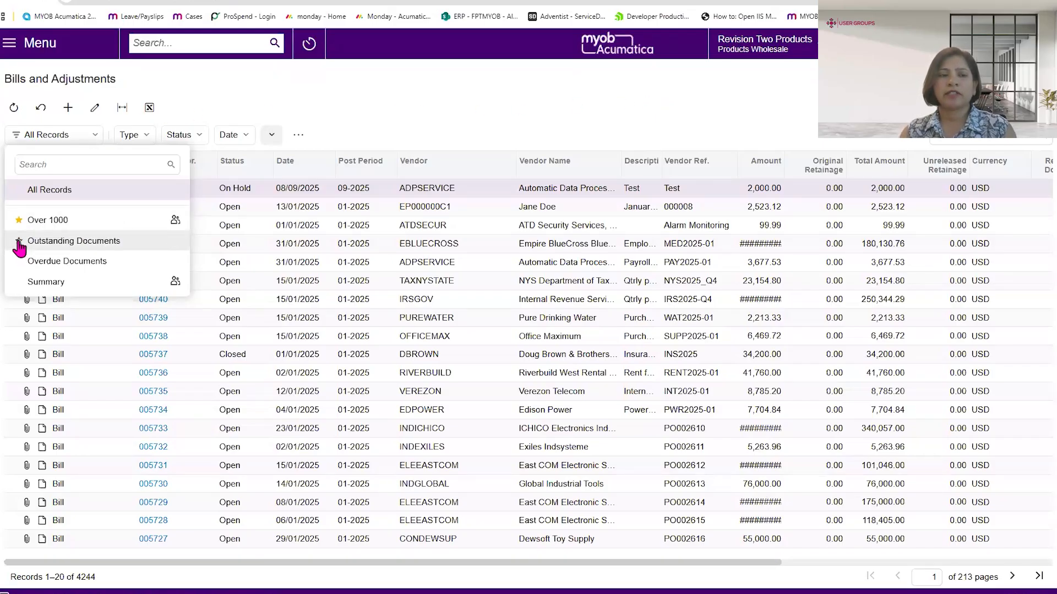
{"action": "left_click", "coordinate": [58, 222]}
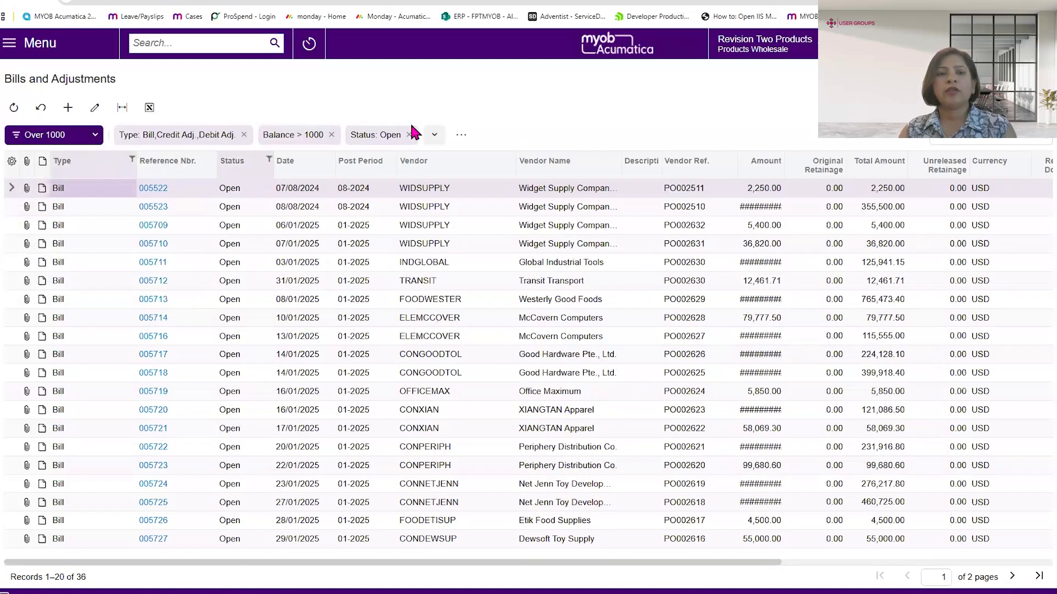
- Open the advanced filter for the Over 1000 list and bring up the fields available for an additional condition
{"action": "left_click", "coordinate": [460, 136]}
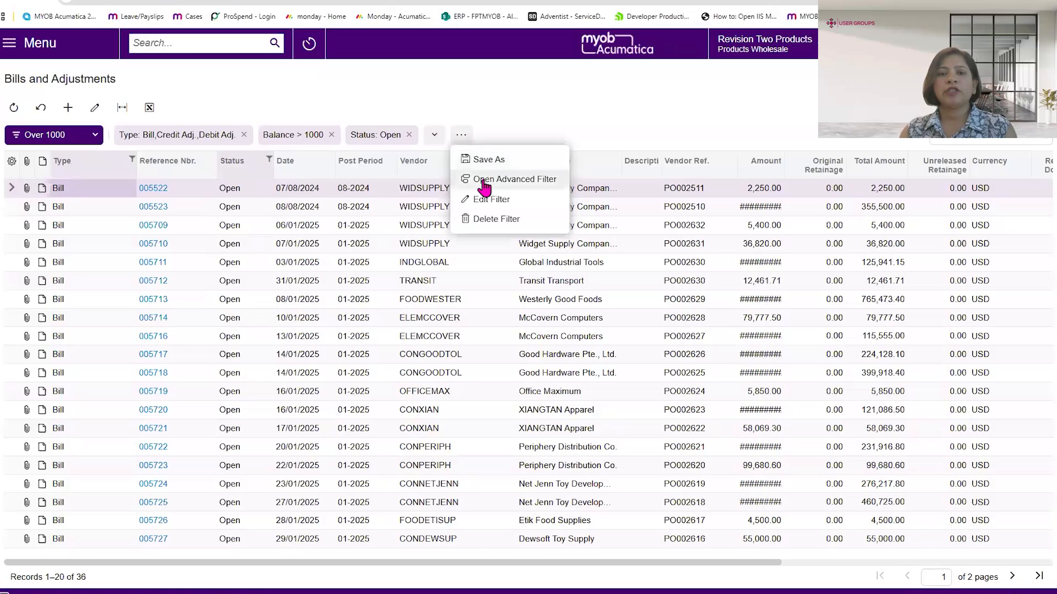
{"action": "left_click", "coordinate": [484, 184]}
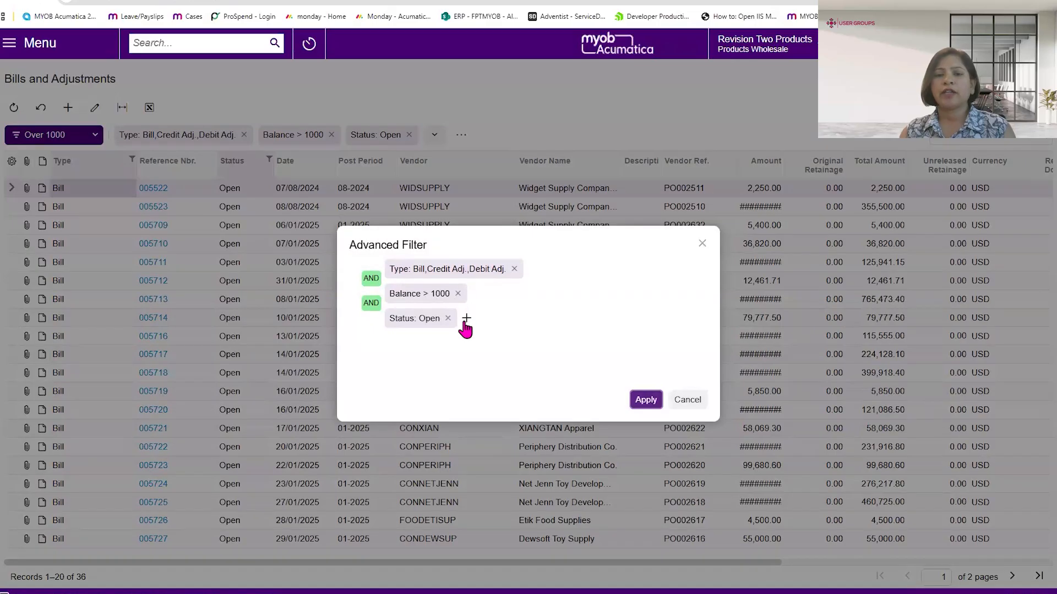
{"action": "left_click", "coordinate": [466, 319]}
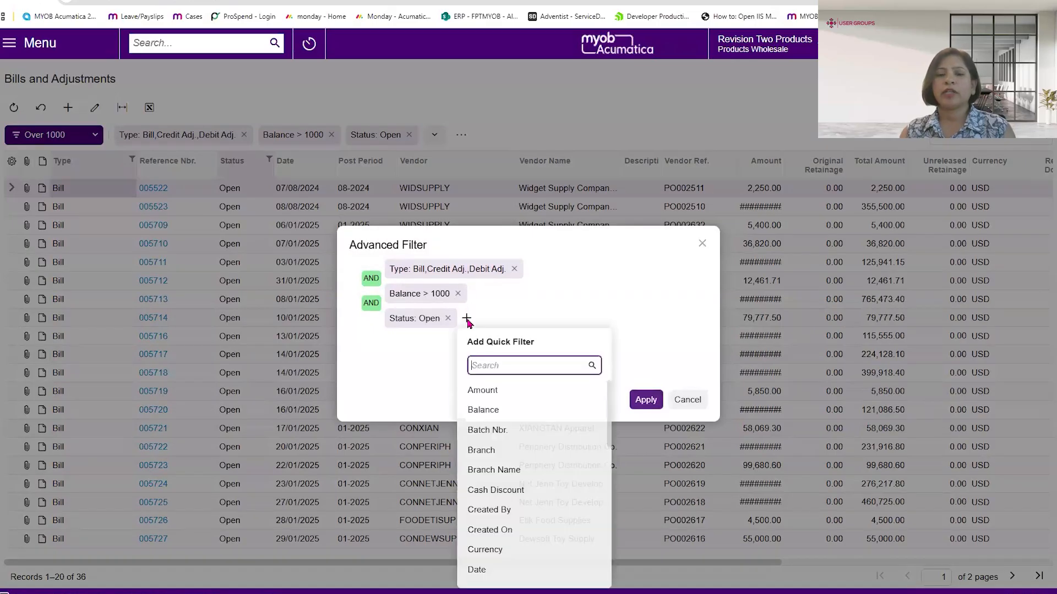
{"action": "left_click", "coordinate": [468, 320]}
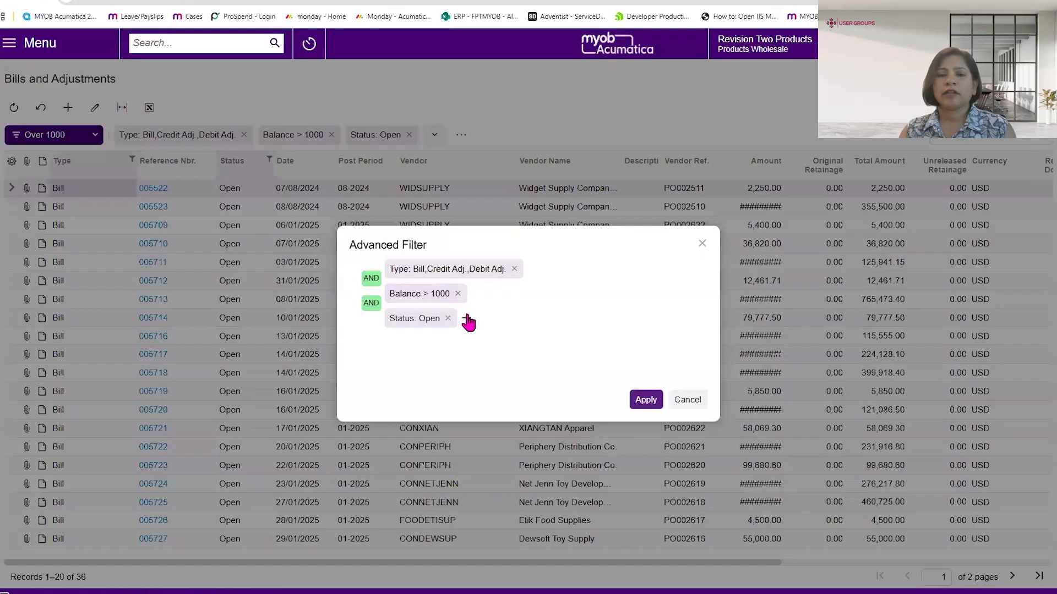
{"action": "left_click", "coordinate": [467, 320]}
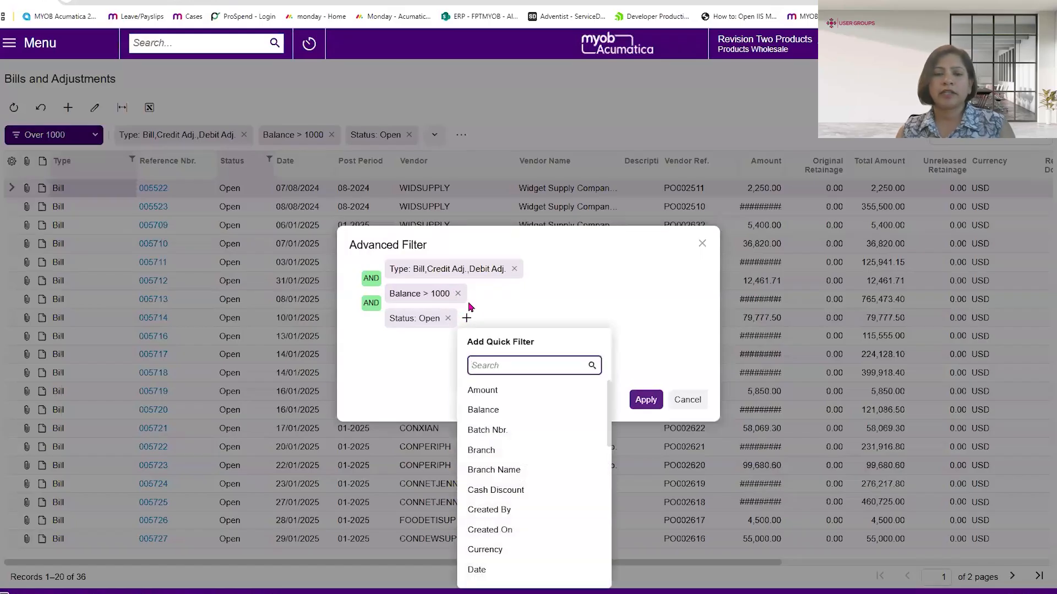
{"action": "type", "text": "staus"}
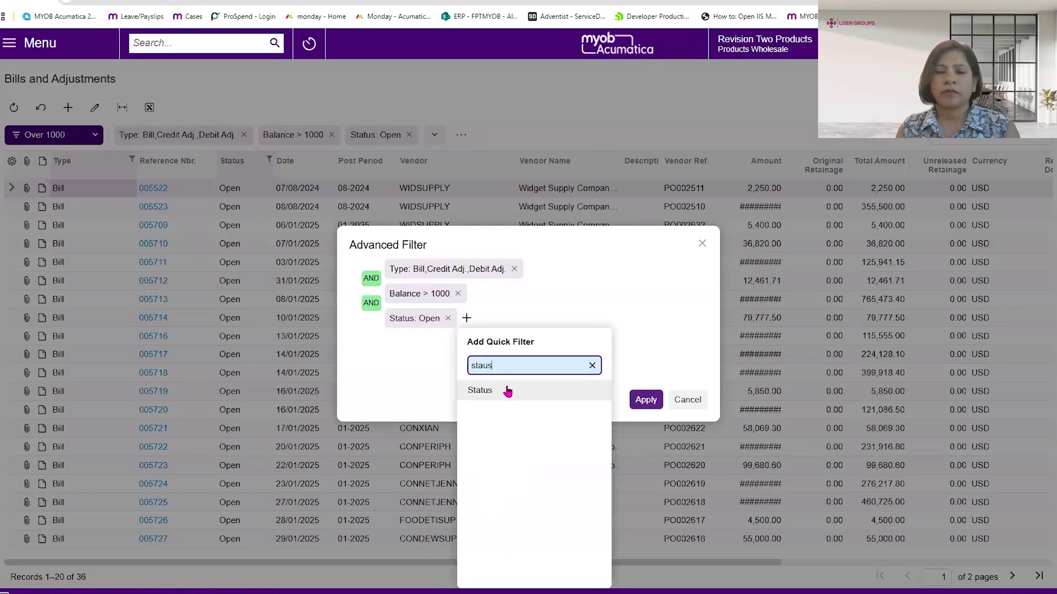
{"action": "left_click", "coordinate": [520, 368]}
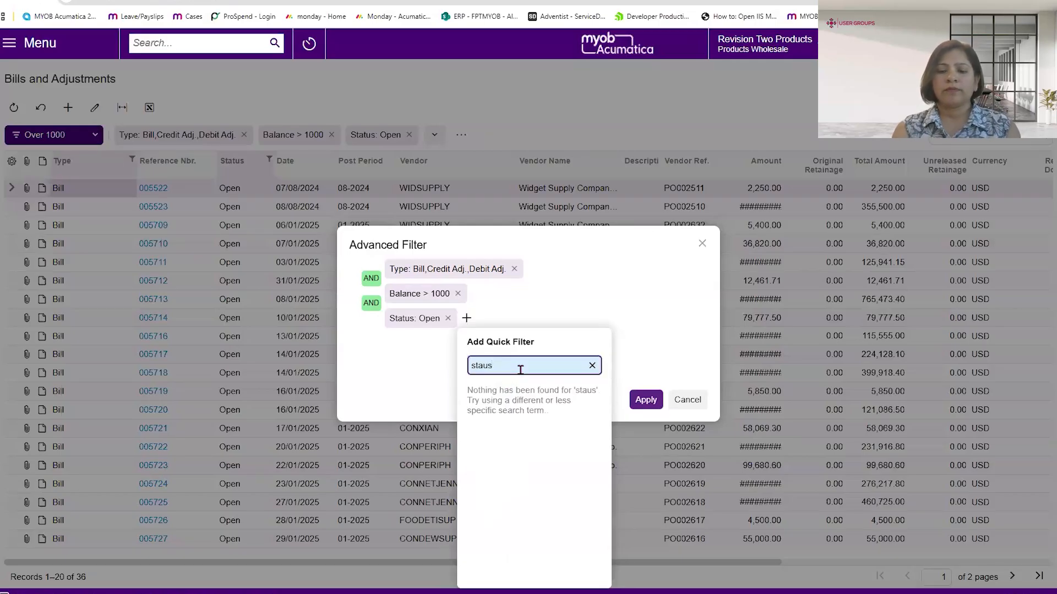
{"action": "key", "text": "BackSpace"}
{"action": "key", "text": "BackSpace"}
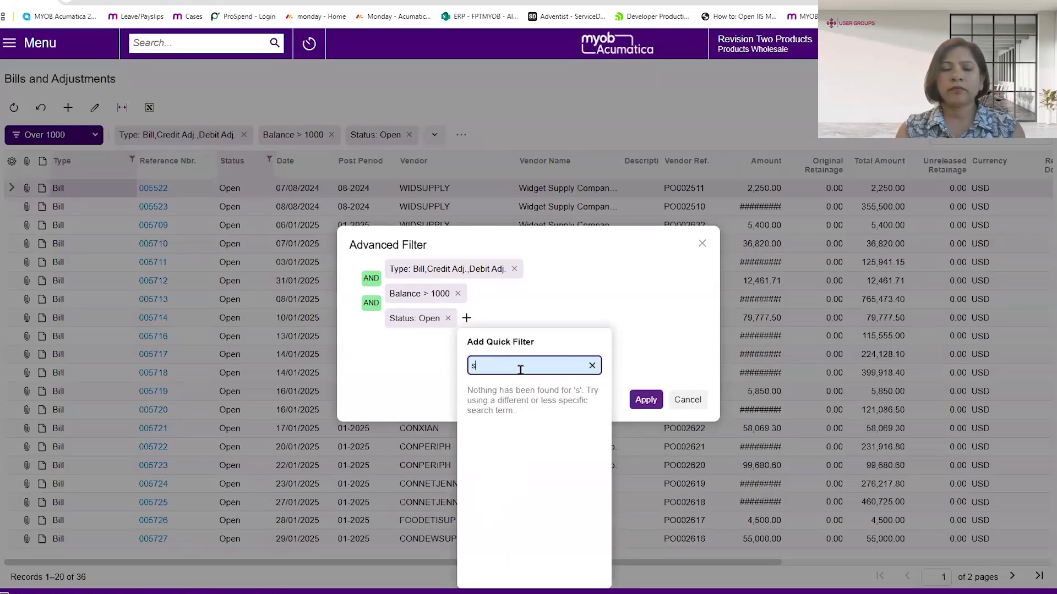
{"action": "key", "text": "BackSpace"}
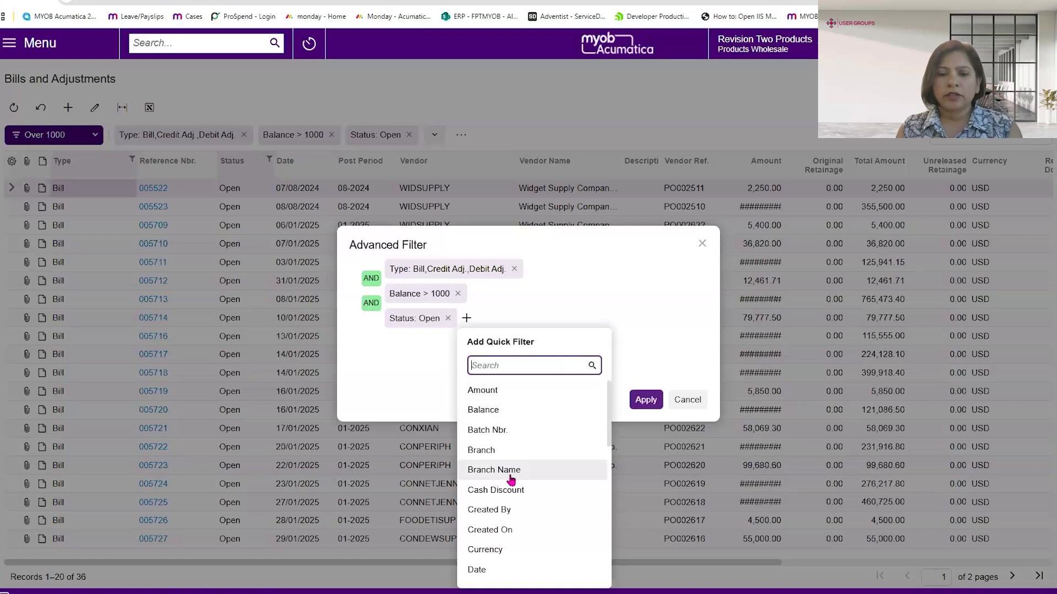
{"action": "scroll", "coordinate": [510, 479], "scroll_direction": "down", "scroll_amount": 1}
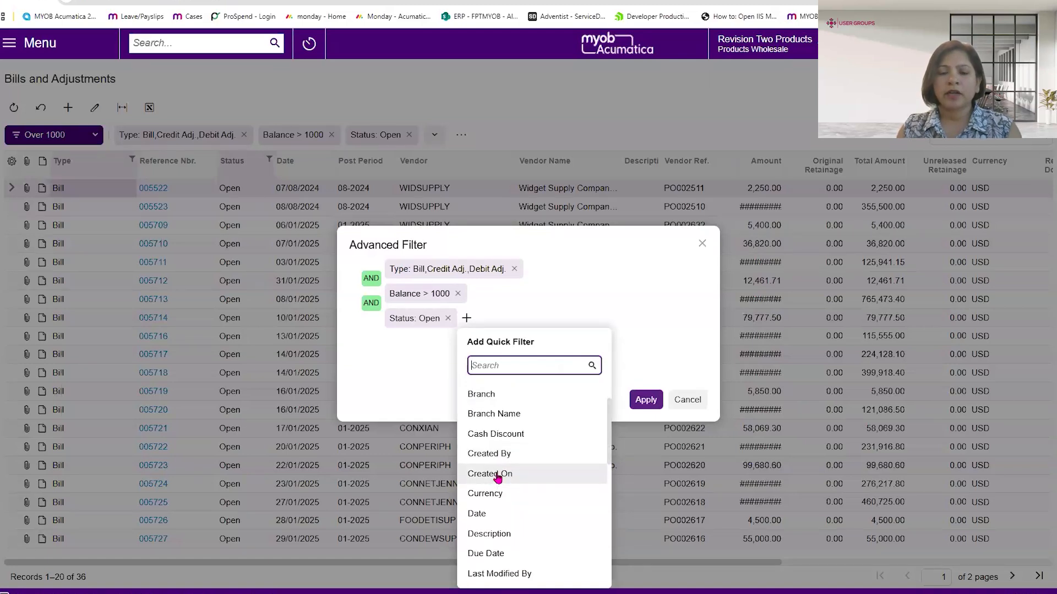
{"action": "left_click", "coordinate": [498, 477]}
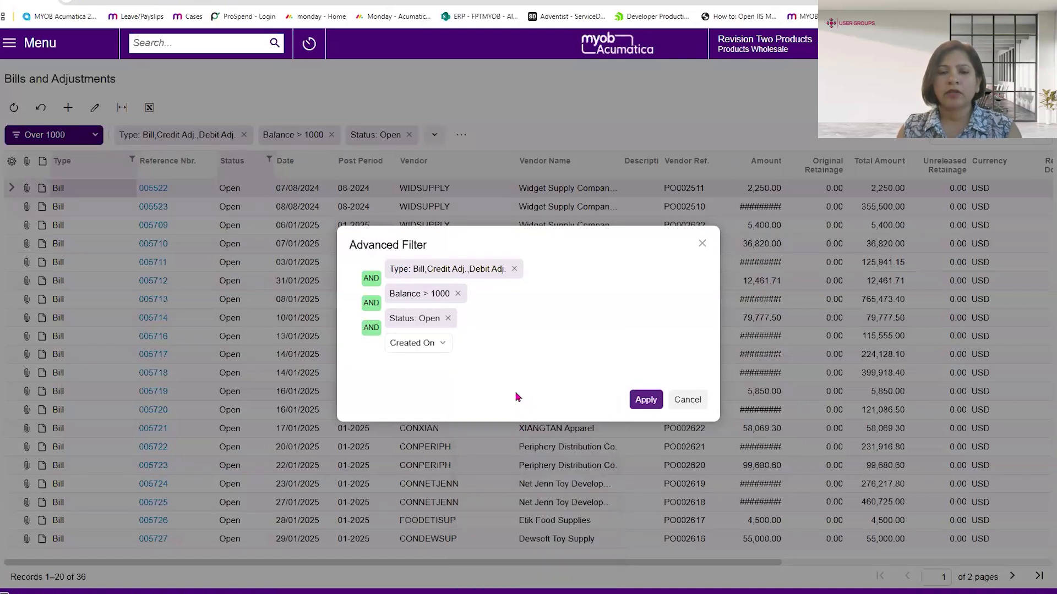
{"action": "left_click", "coordinate": [444, 344]}
{"action": "left_click", "coordinate": [440, 165]}
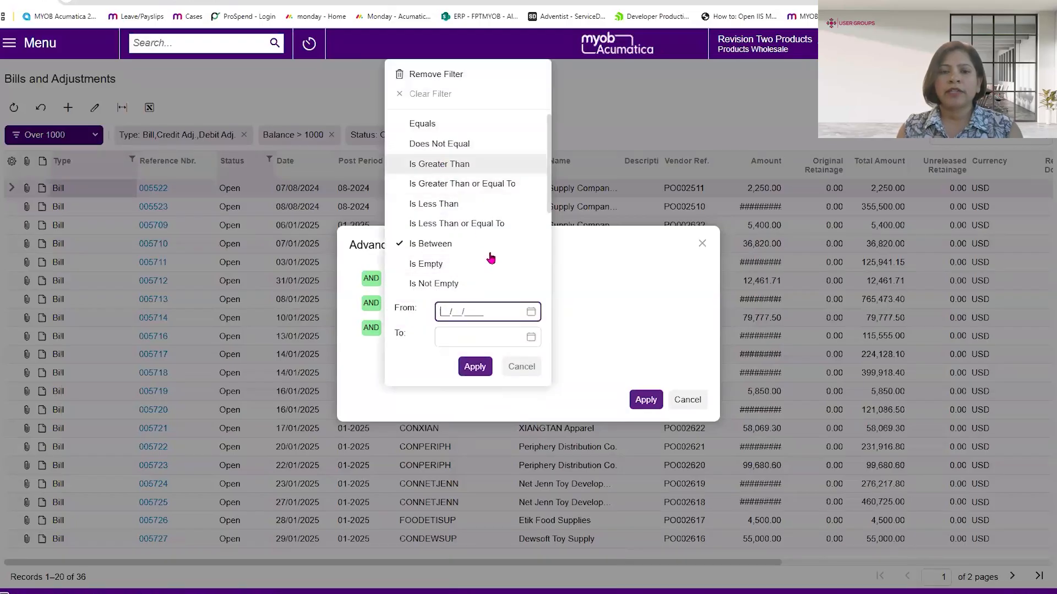
{"action": "left_click", "coordinate": [530, 338]}
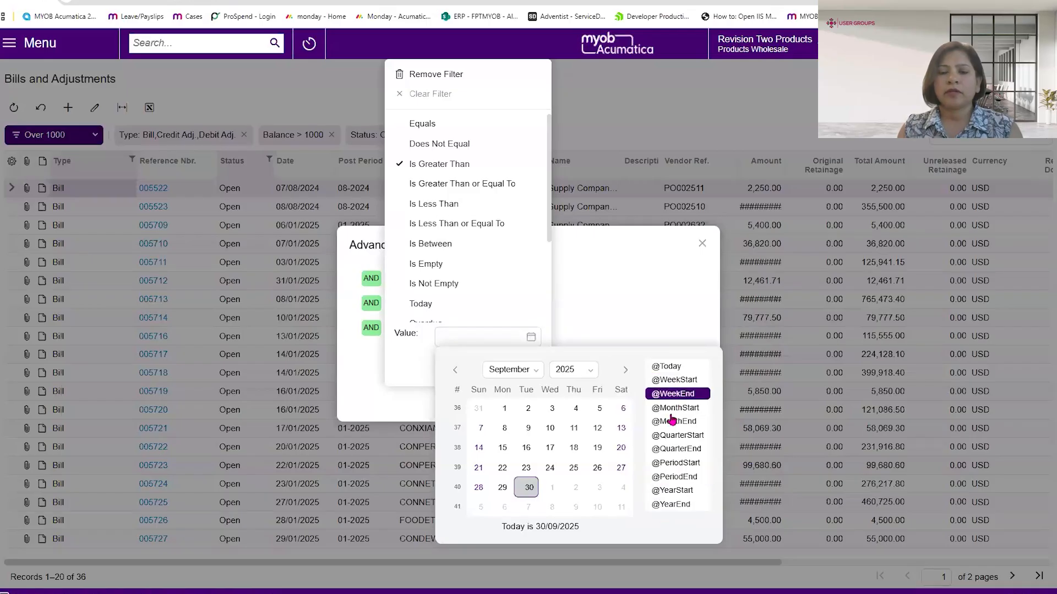
{"action": "key", "text": "Down"}
{"action": "key", "text": "Return"}
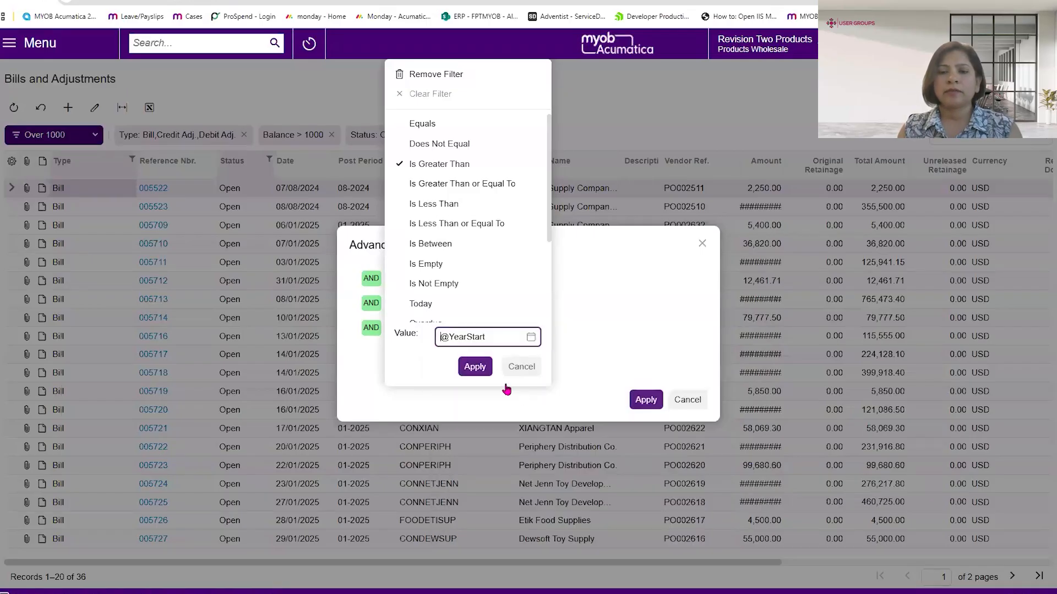
{"action": "left_click", "coordinate": [472, 366]}
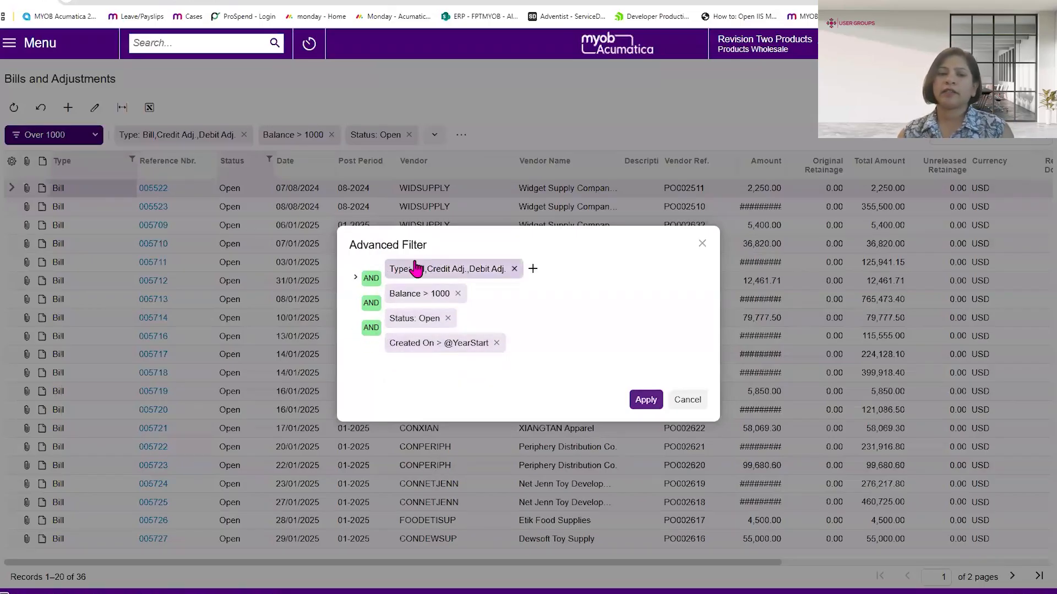
- Group the Status and Created On conditions together and apply the advanced filter to the list
{"action": "left_click", "coordinate": [356, 329]}
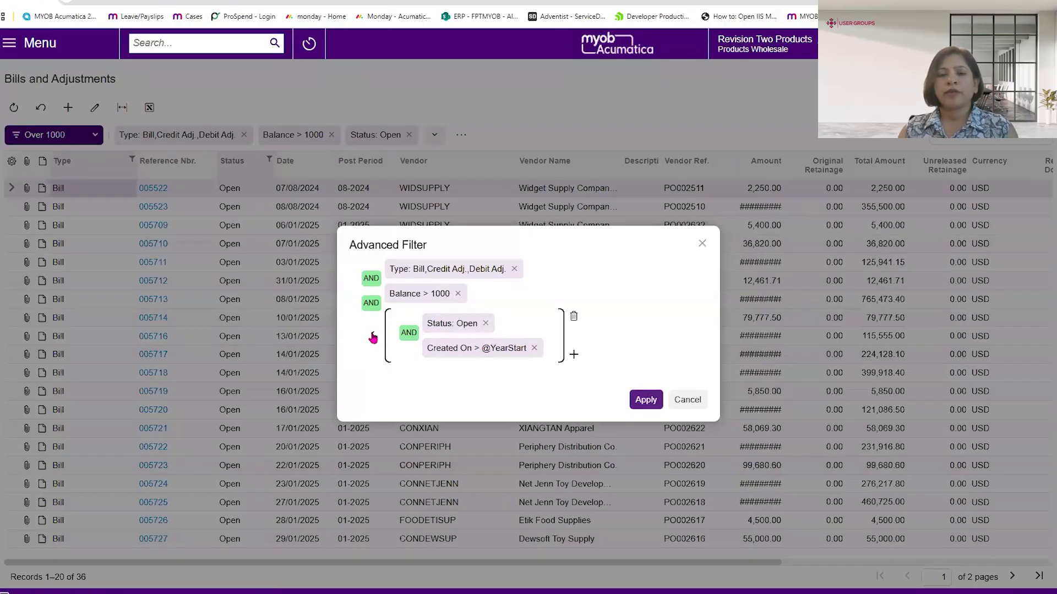
{"action": "left_click", "coordinate": [645, 400]}
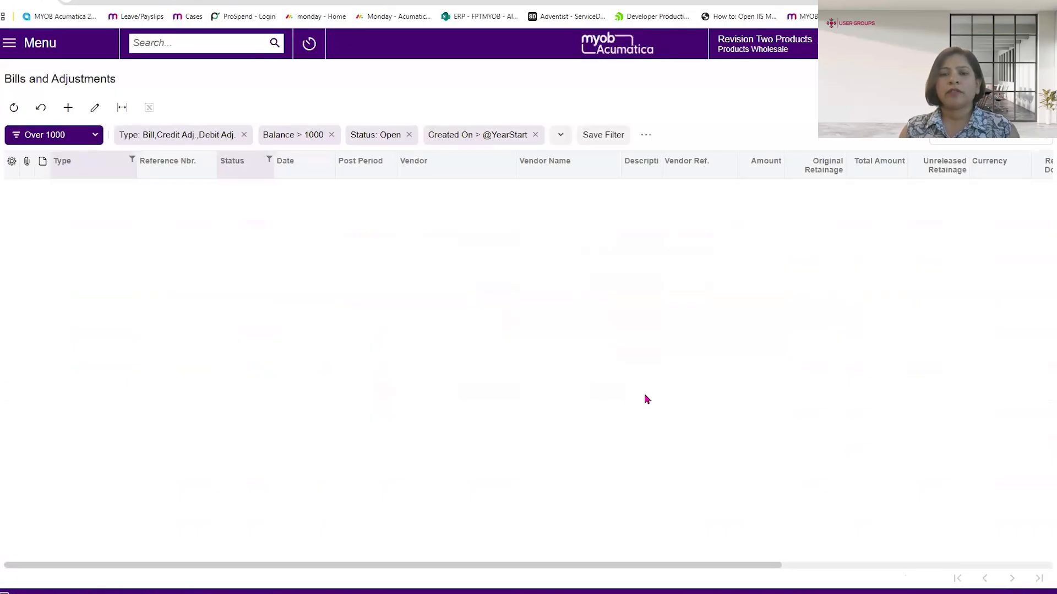
- Show the bills list with the Outstanding Documents filter and open the On Hold bill from vendor ADPSERVICE
{"action": "left_click", "coordinate": [95, 137]}
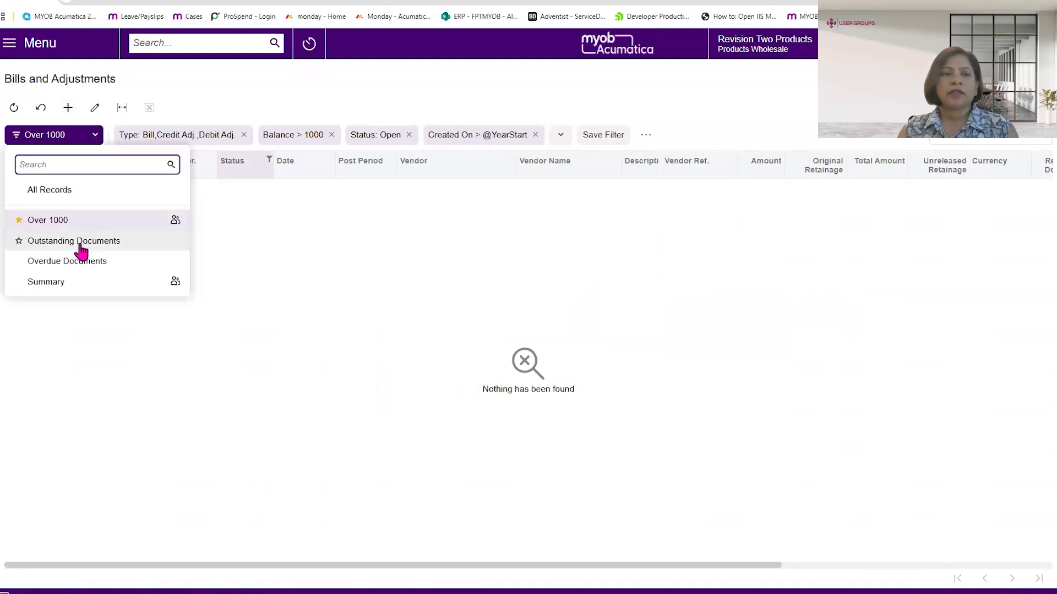
{"action": "left_click", "coordinate": [84, 239]}
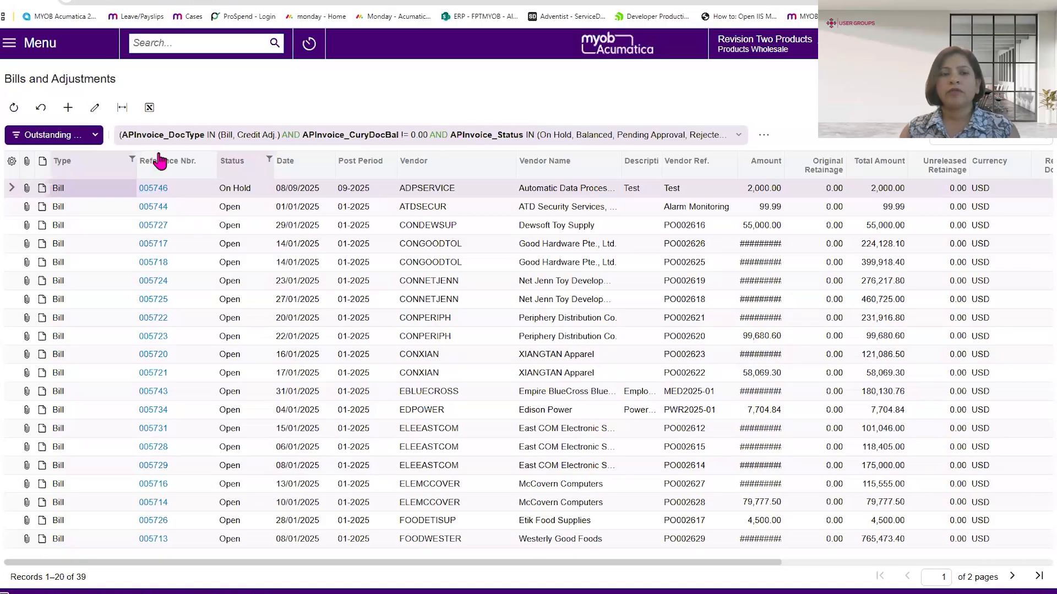
{"action": "left_click", "coordinate": [155, 189]}
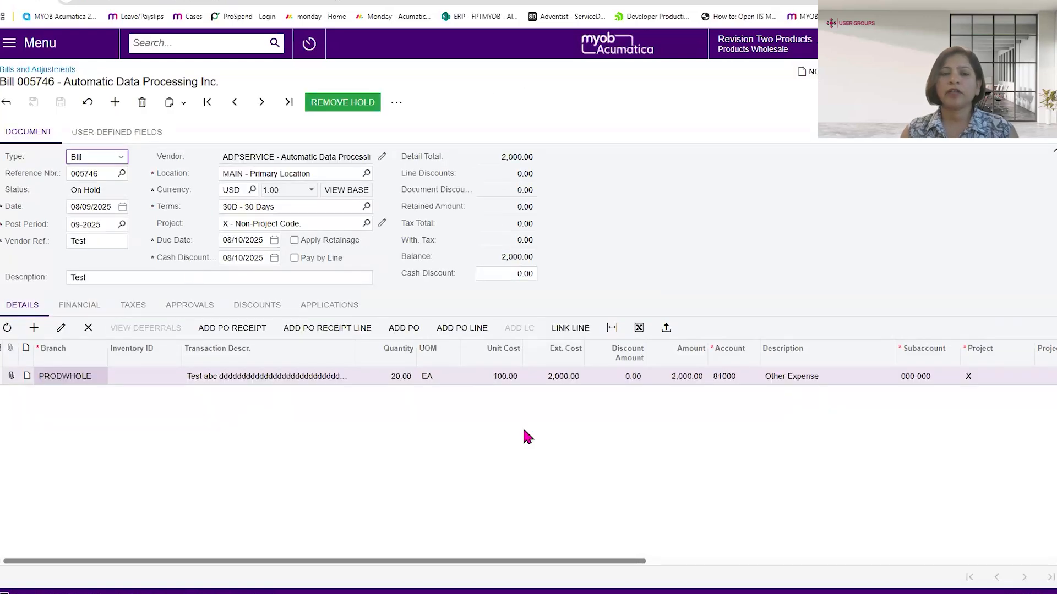
- Switch the bill form to the Modern UI and open its screen configuration mode
{"action": "left_click", "coordinate": [1035, 72]}
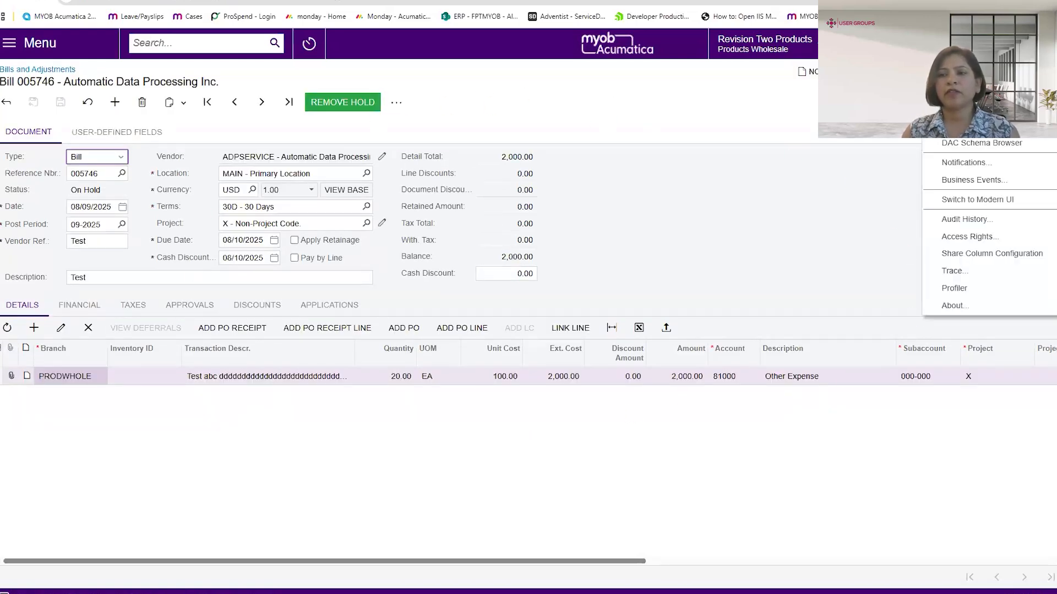
{"action": "left_click", "coordinate": [950, 200]}
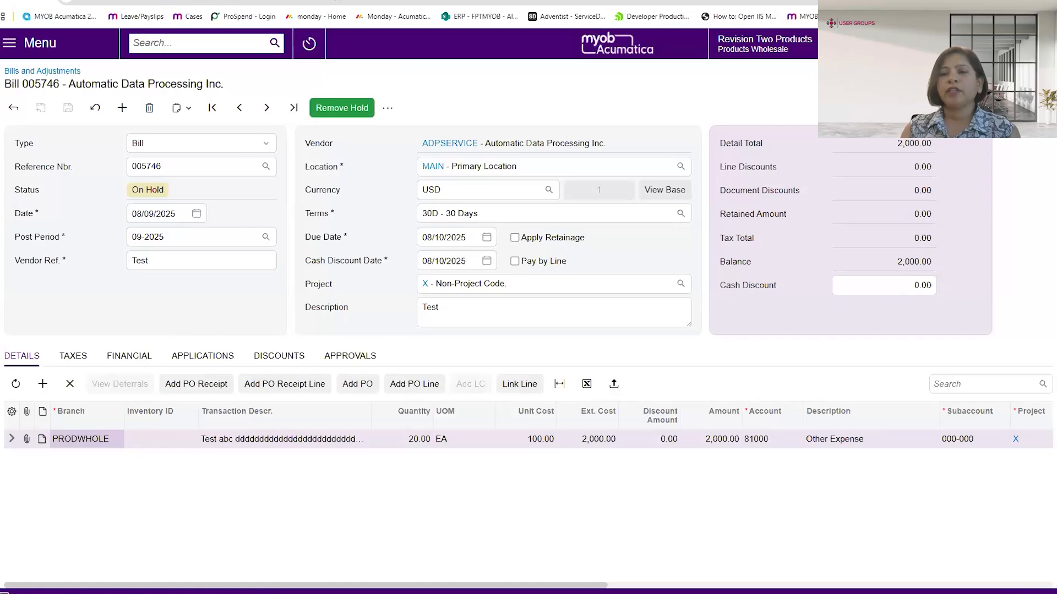
{"action": "left_click", "coordinate": [1031, 72]}
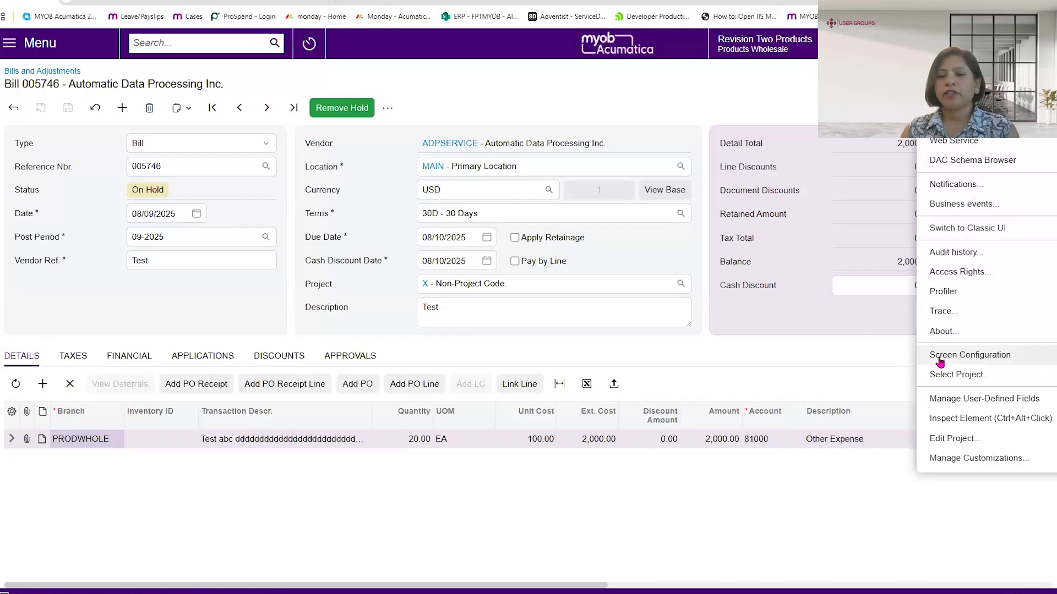
{"action": "left_click", "coordinate": [940, 356]}
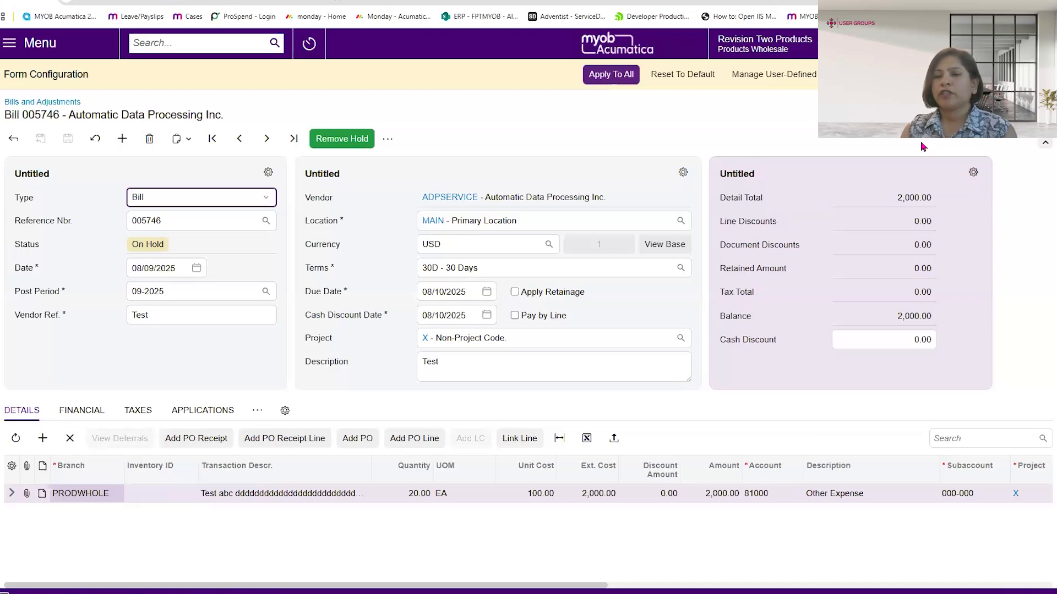
- Open the configuration of the untitled totals section and rename the section as Summary
{"action": "left_click", "coordinate": [973, 173]}
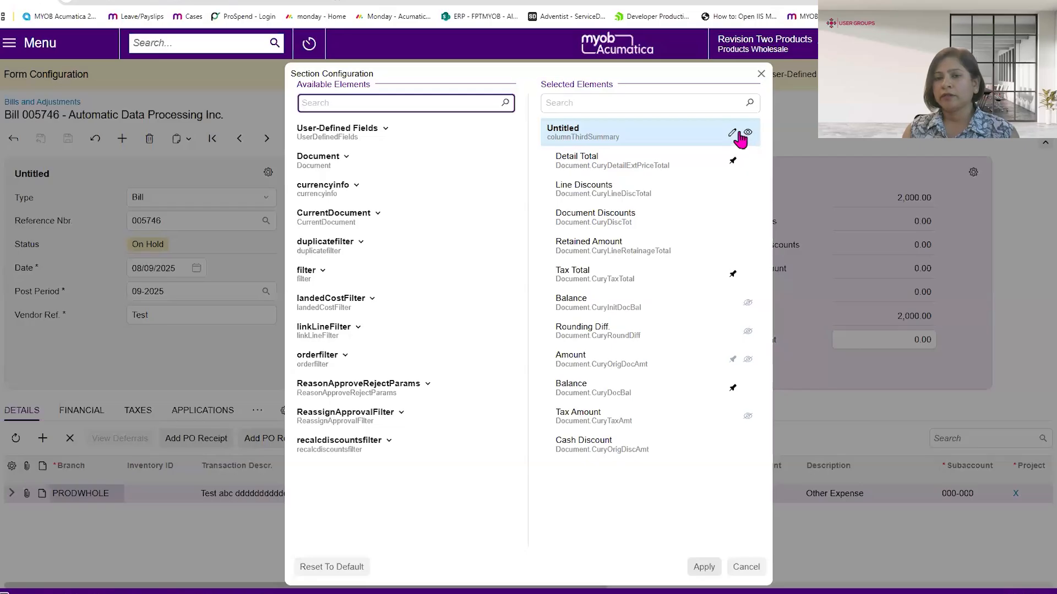
{"action": "left_click", "coordinate": [731, 133]}
{"action": "type", "text": "Summary"}
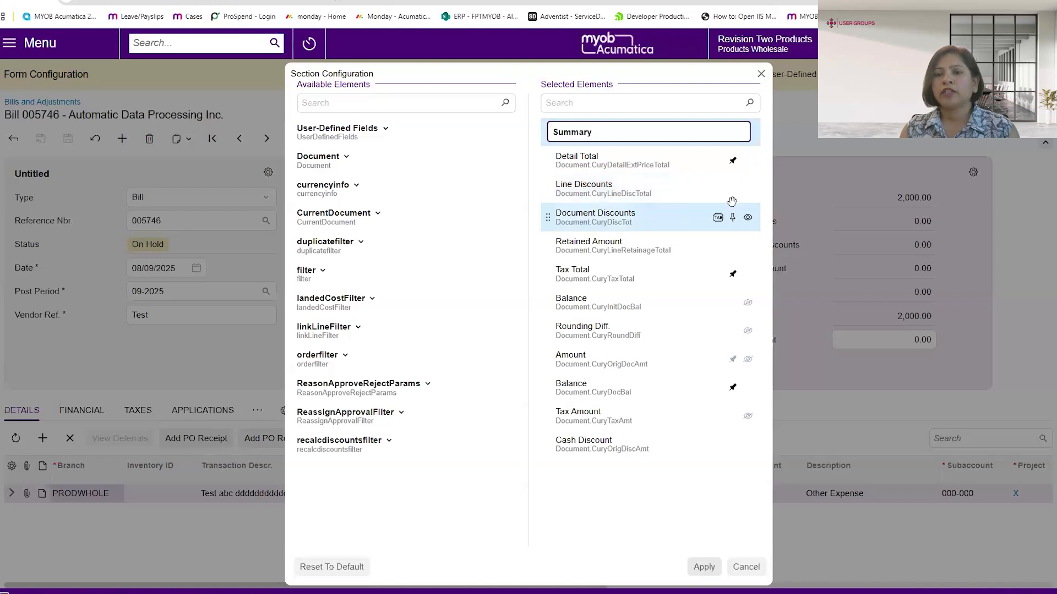
- Hide the Line Discounts and Document Discounts fields in the Summary section and apply the section configuration
{"action": "left_click", "coordinate": [747, 190]}
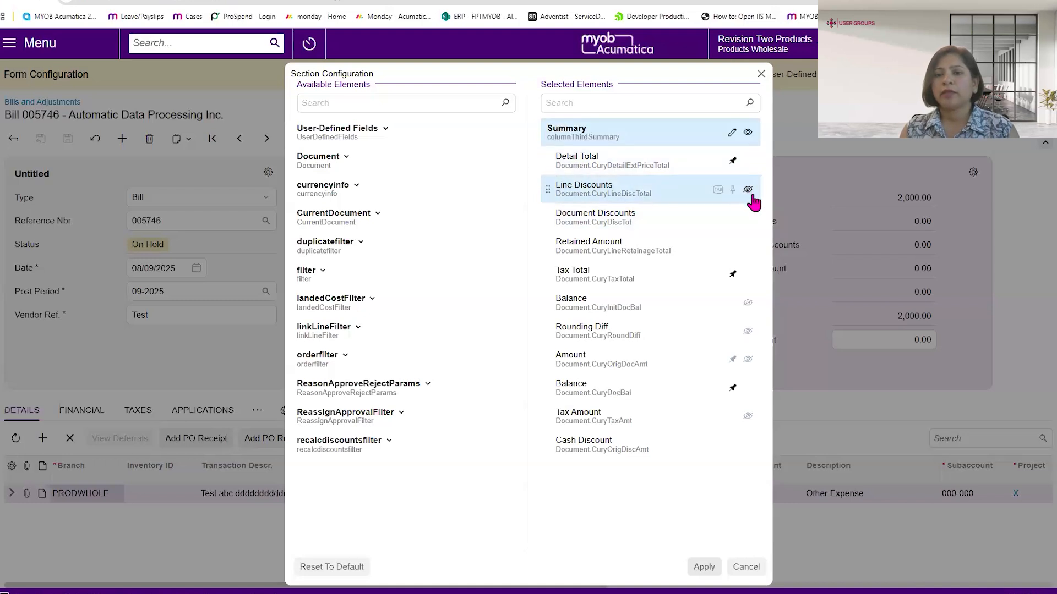
{"action": "left_click", "coordinate": [748, 220]}
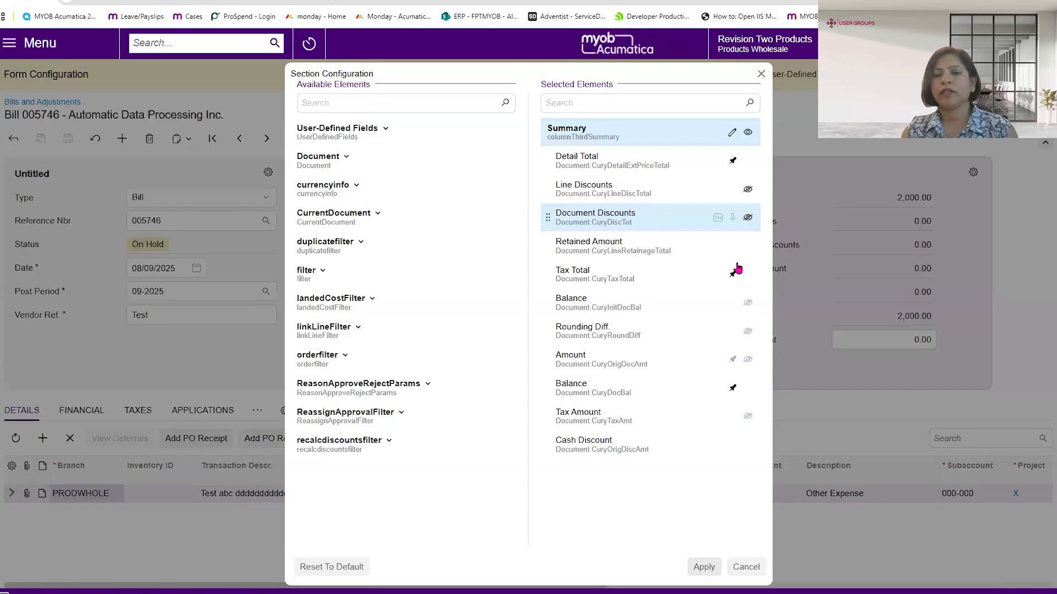
{"action": "left_click", "coordinate": [705, 567]}
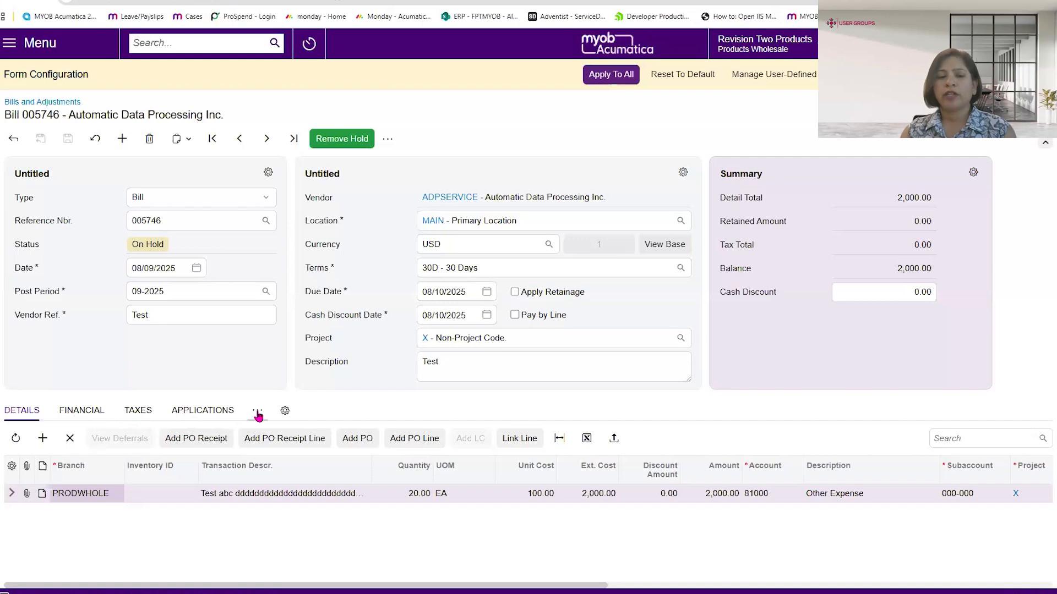
- Move the Compliance tab of the bill form to the hidden tabs and apply the tab configuration
{"action": "left_click", "coordinate": [284, 412]}
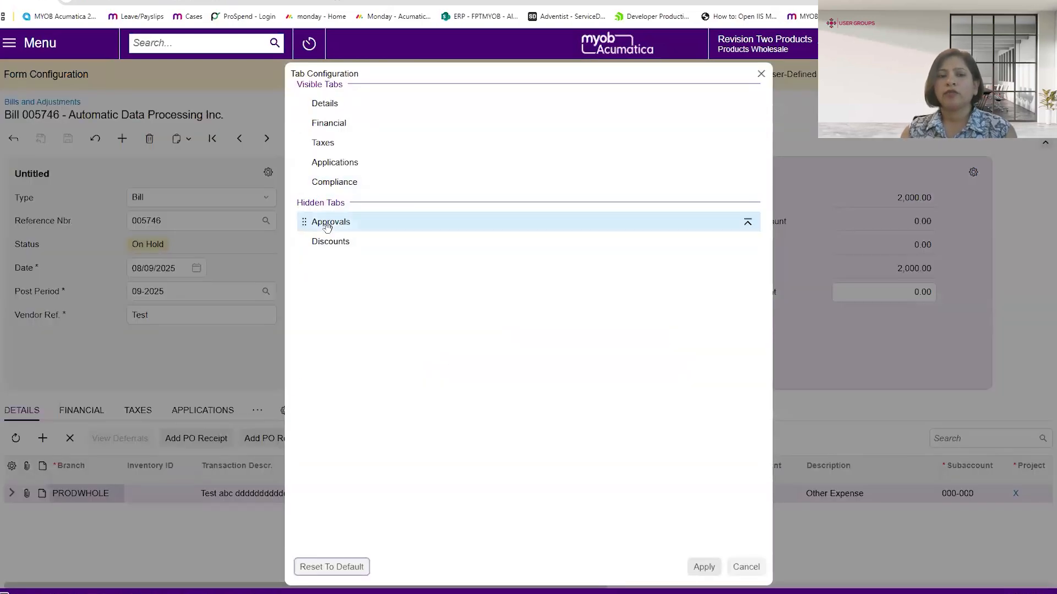
{"action": "left_click_drag", "start_coordinate": [336, 190], "coordinate": [333, 242]}
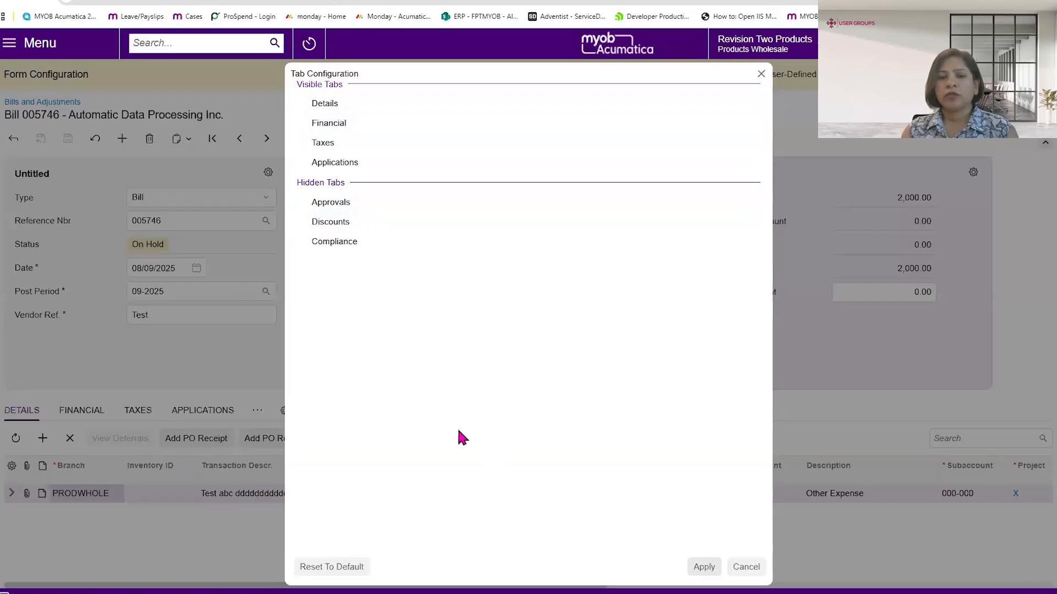
{"action": "left_click", "coordinate": [702, 567]}
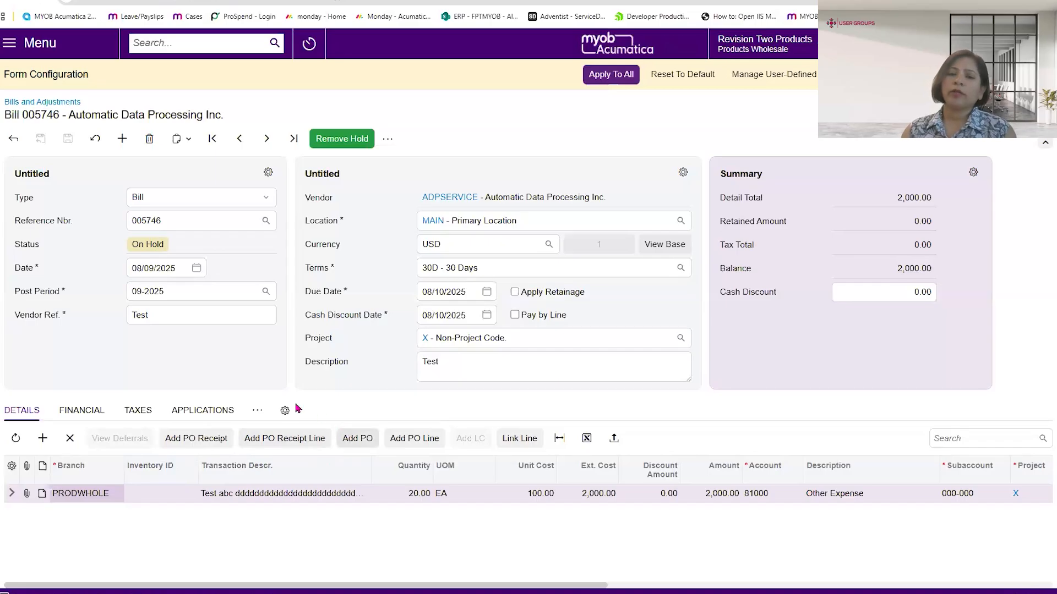
- Show the bill's Financial tab and examine its sections, including the fields under Default Payment Info
{"action": "left_click", "coordinate": [86, 416]}
{"action": "scroll", "coordinate": [840, 456], "scroll_direction": "down", "scroll_amount": 2}
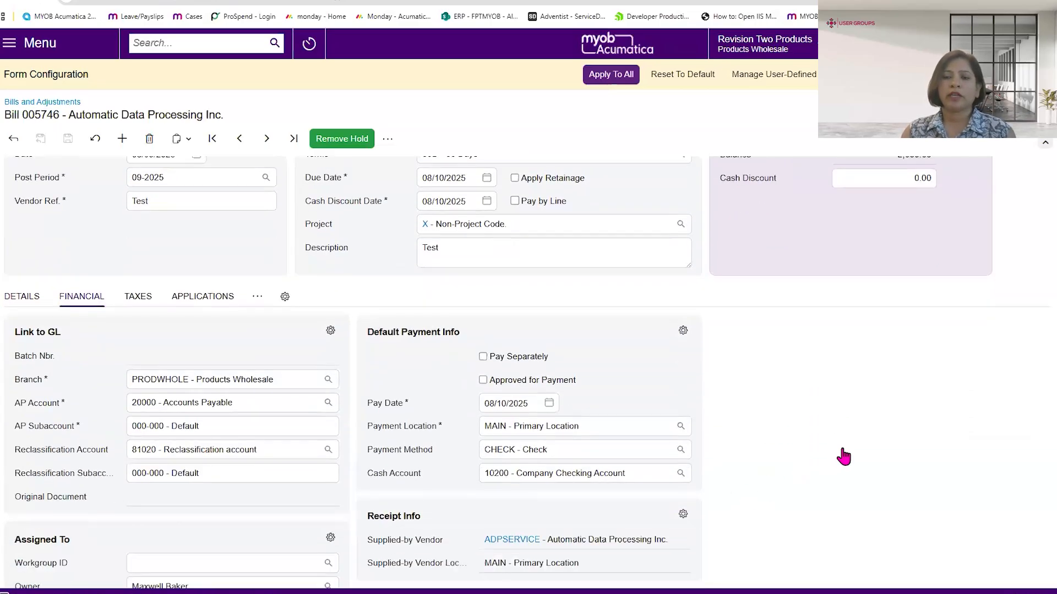
{"action": "scroll", "coordinate": [843, 457], "scroll_direction": "down", "scroll_amount": 1}
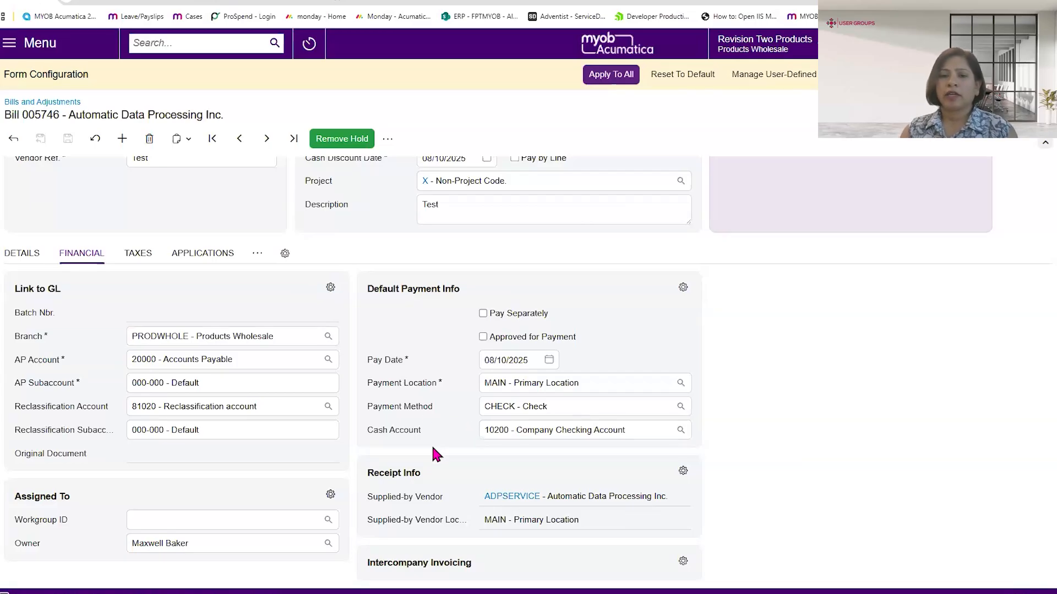
{"action": "scroll", "coordinate": [432, 448], "scroll_direction": "up", "scroll_amount": 3}
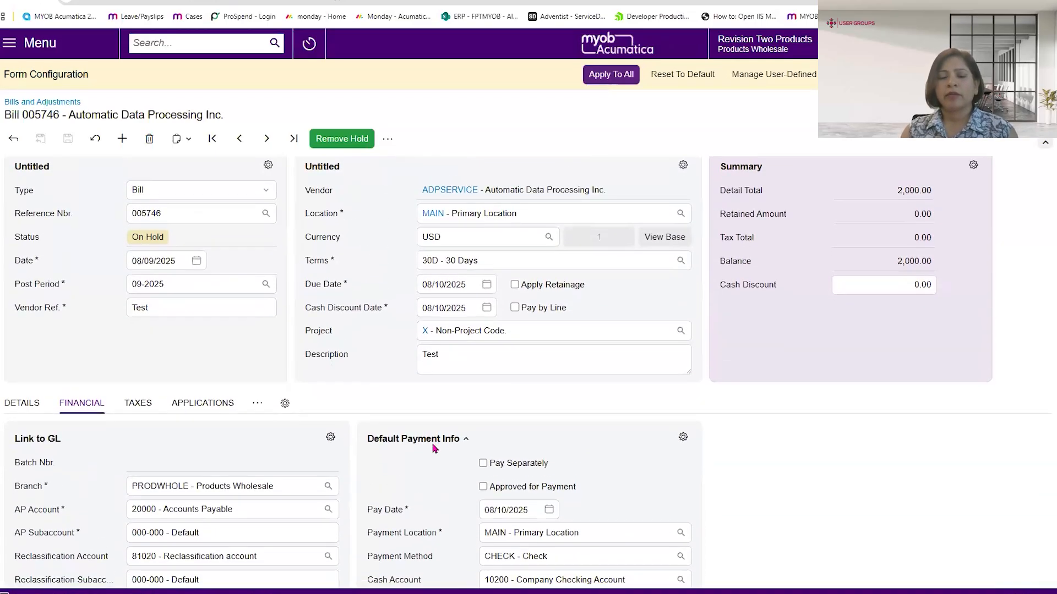
{"action": "scroll", "coordinate": [432, 443], "scroll_direction": "down", "scroll_amount": 1}
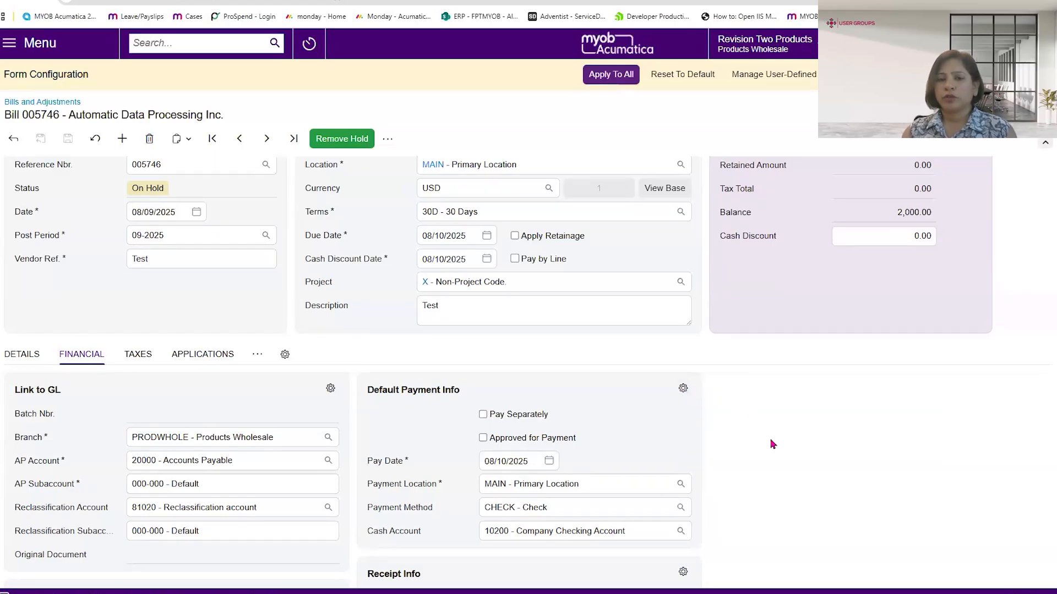
{"action": "scroll", "coordinate": [773, 444], "scroll_direction": "up", "scroll_amount": 1}
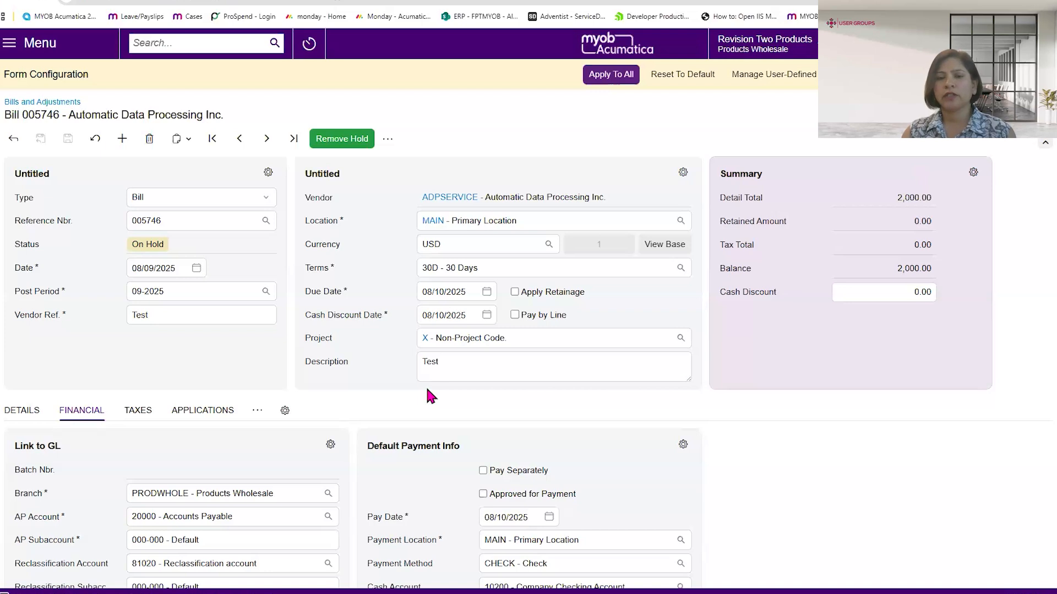
- Add the CurrentDocument fields Cash Account, Payment Method and Pay Date below Description in the vendor section and apply the section configuration
{"action": "left_click", "coordinate": [683, 174]}
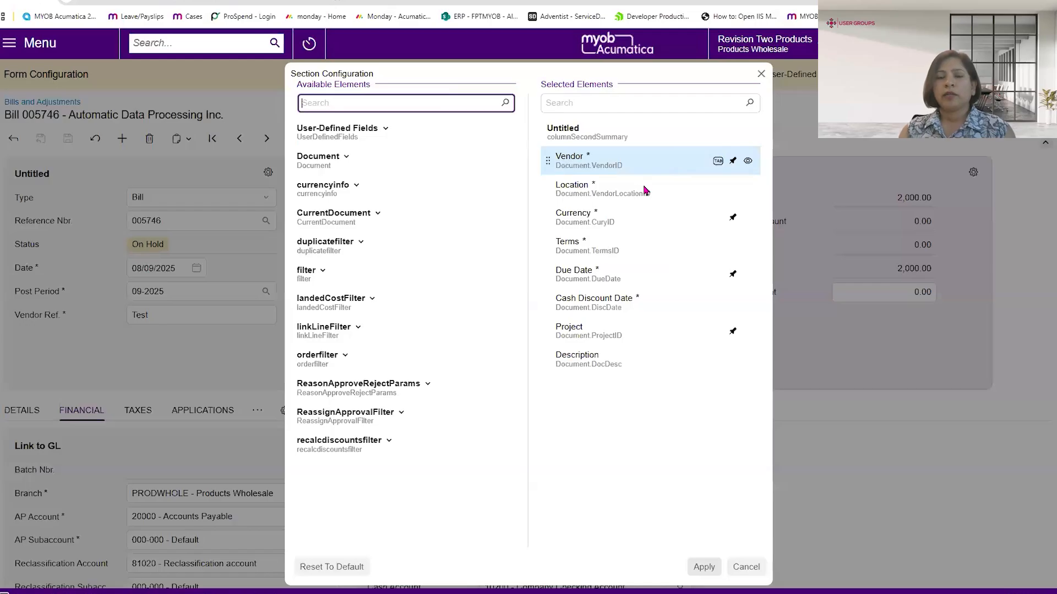
{"action": "left_click", "coordinate": [378, 215]}
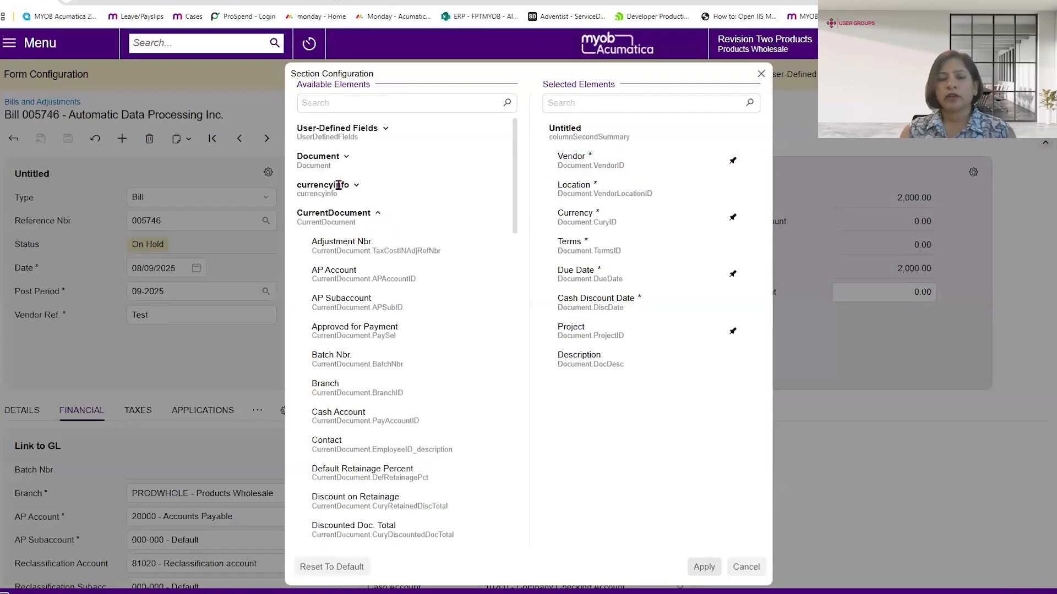
{"action": "scroll", "coordinate": [335, 306], "scroll_direction": "down", "scroll_amount": 3}
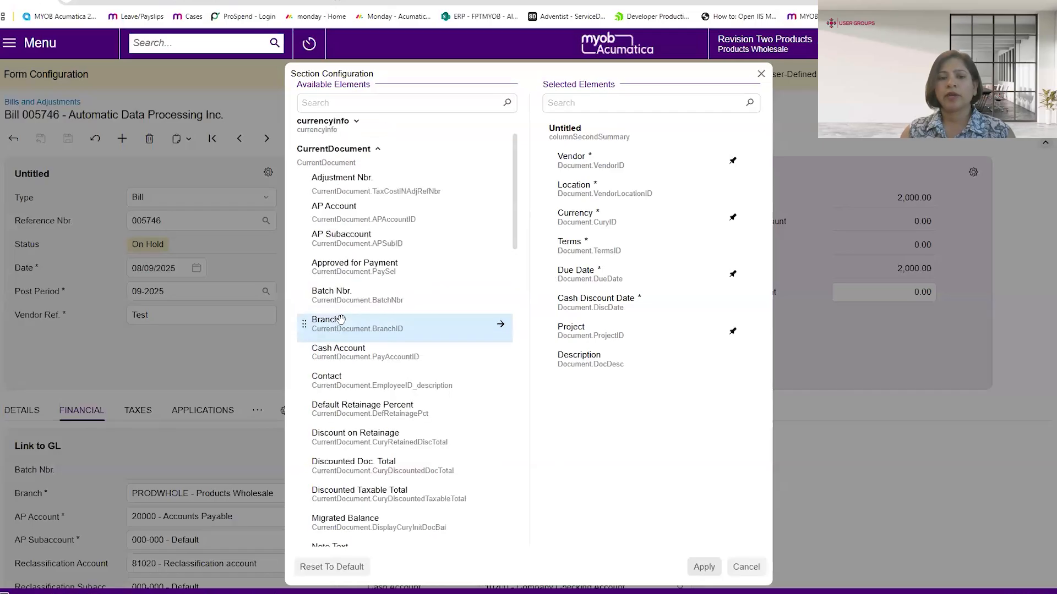
{"action": "left_click_drag", "start_coordinate": [342, 304], "coordinate": [594, 380]}
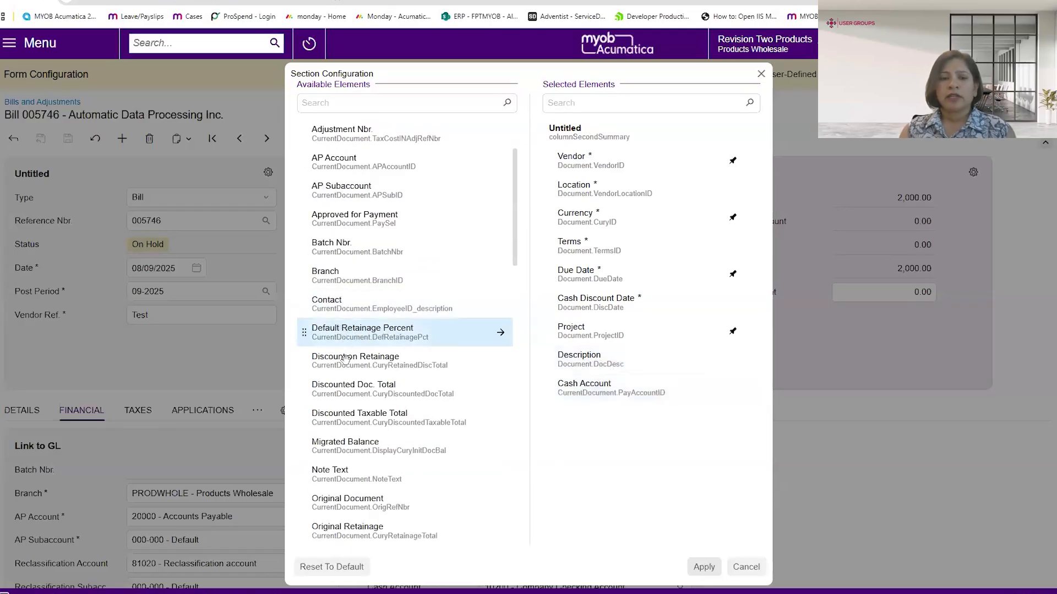
{"action": "scroll", "coordinate": [350, 378], "scroll_direction": "down", "scroll_amount": 2}
{"action": "scroll", "coordinate": [350, 377], "scroll_direction": "down", "scroll_amount": 5}
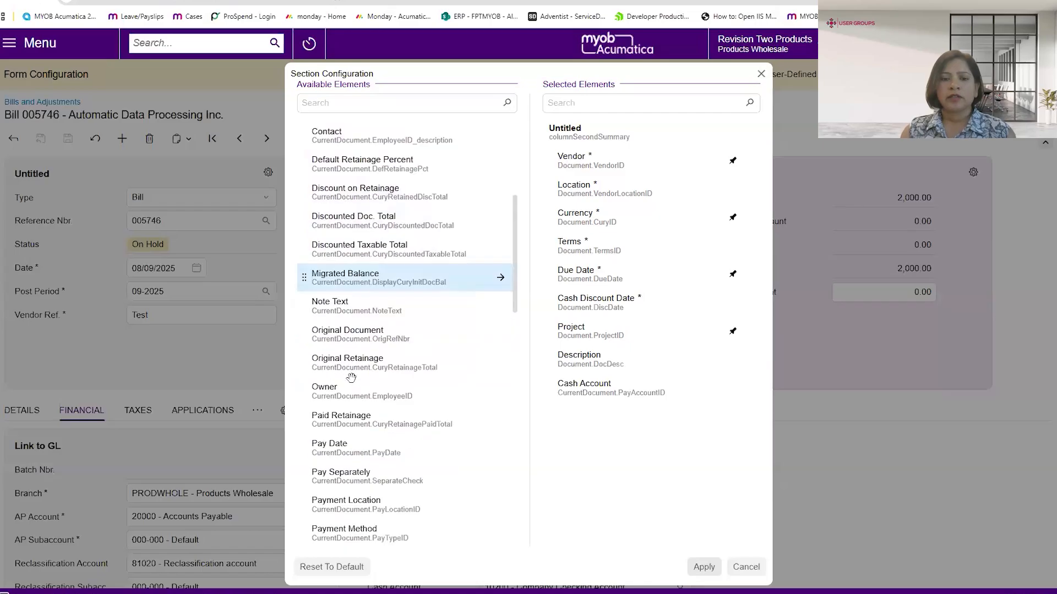
{"action": "scroll", "coordinate": [359, 372], "scroll_direction": "down", "scroll_amount": 3}
{"action": "left_click_drag", "start_coordinate": [343, 374], "coordinate": [590, 419]}
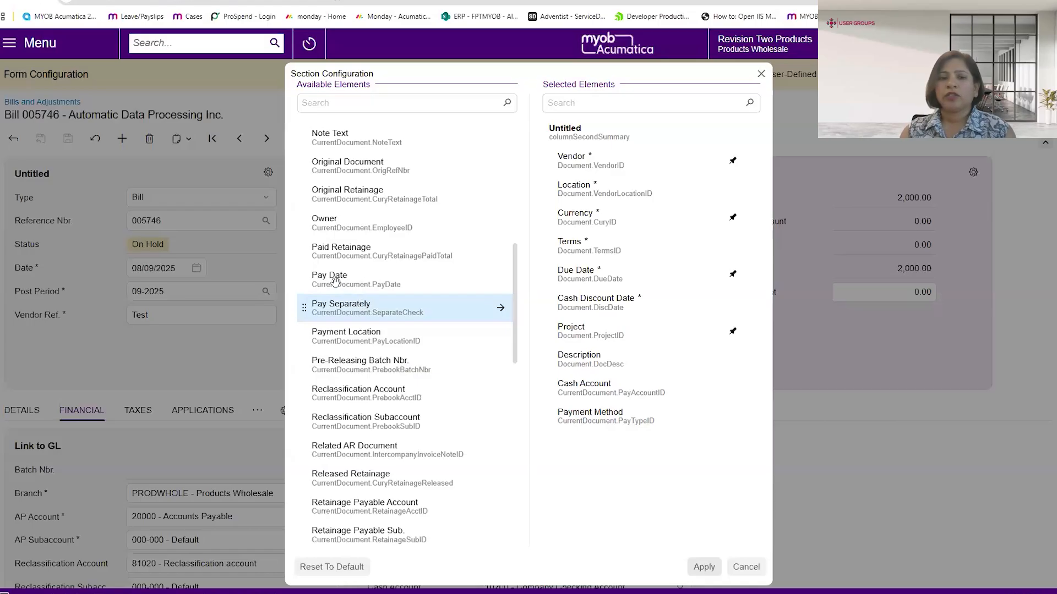
{"action": "left_click_drag", "start_coordinate": [335, 281], "coordinate": [604, 446]}
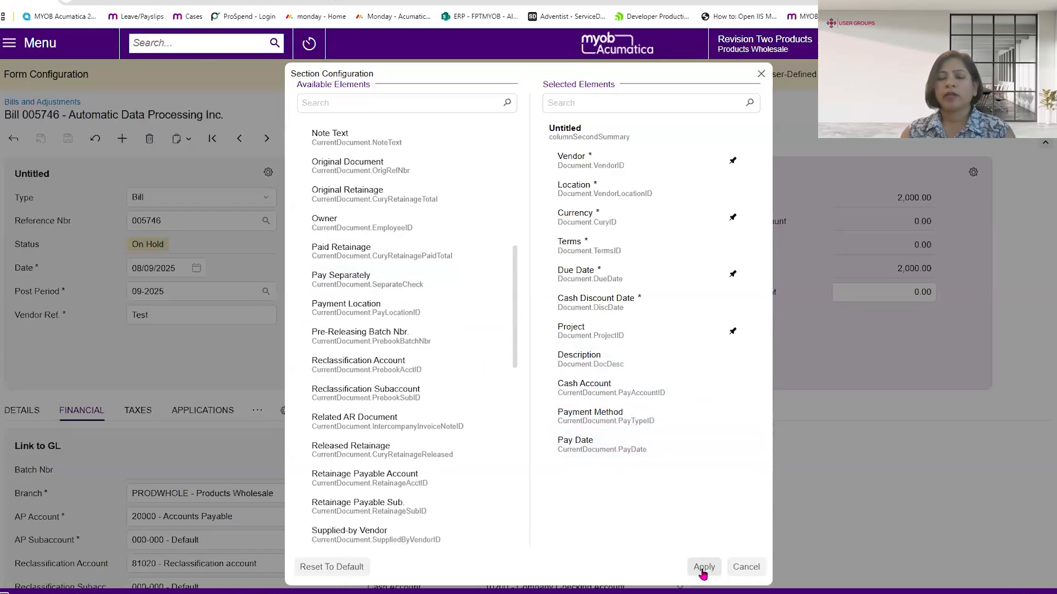
{"action": "left_click", "coordinate": [703, 573]}
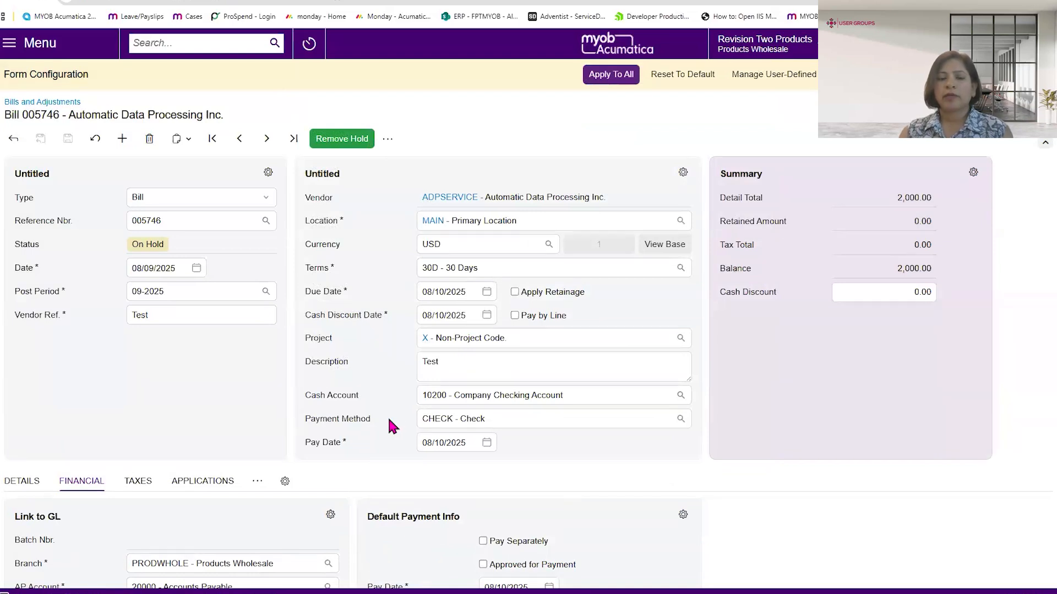
- Rename the vendor section as Supplier Data and apply the form configuration to all users, preserving personal configurations
{"action": "left_click", "coordinate": [683, 174]}
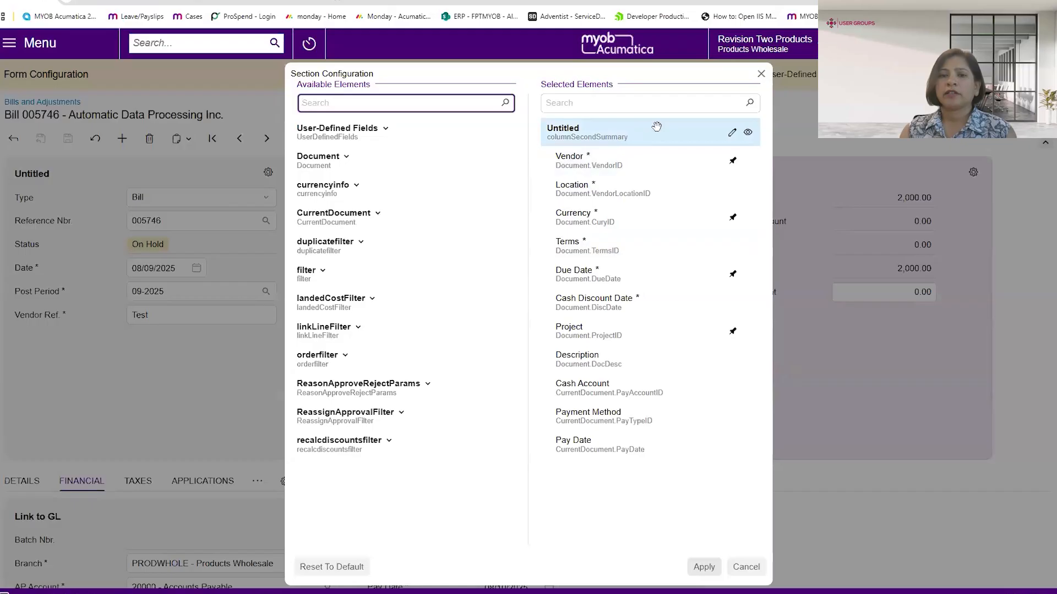
{"action": "left_click", "coordinate": [731, 133]}
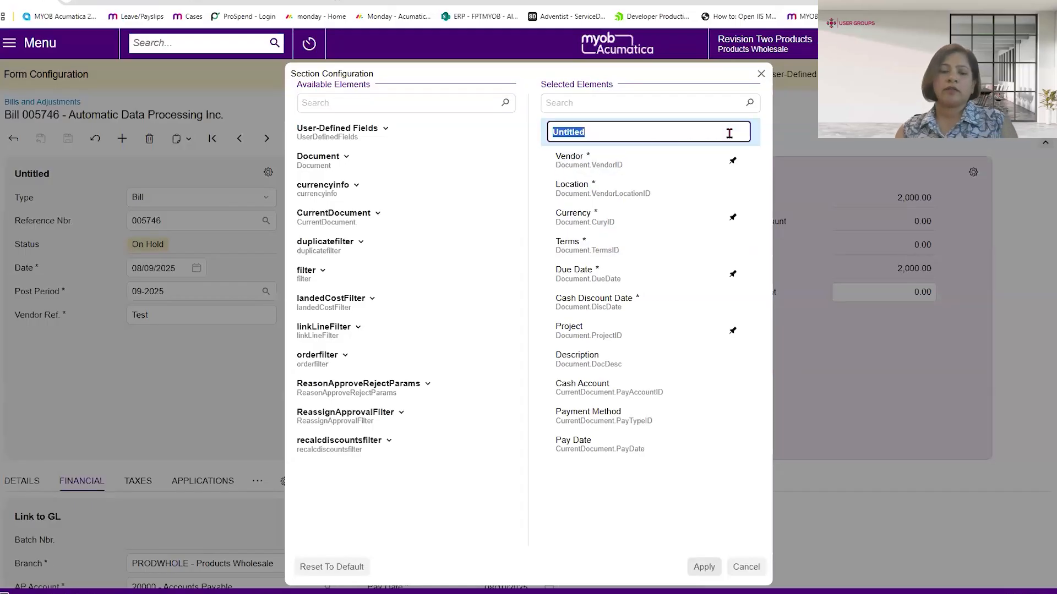
{"action": "type", "text": "Su"}
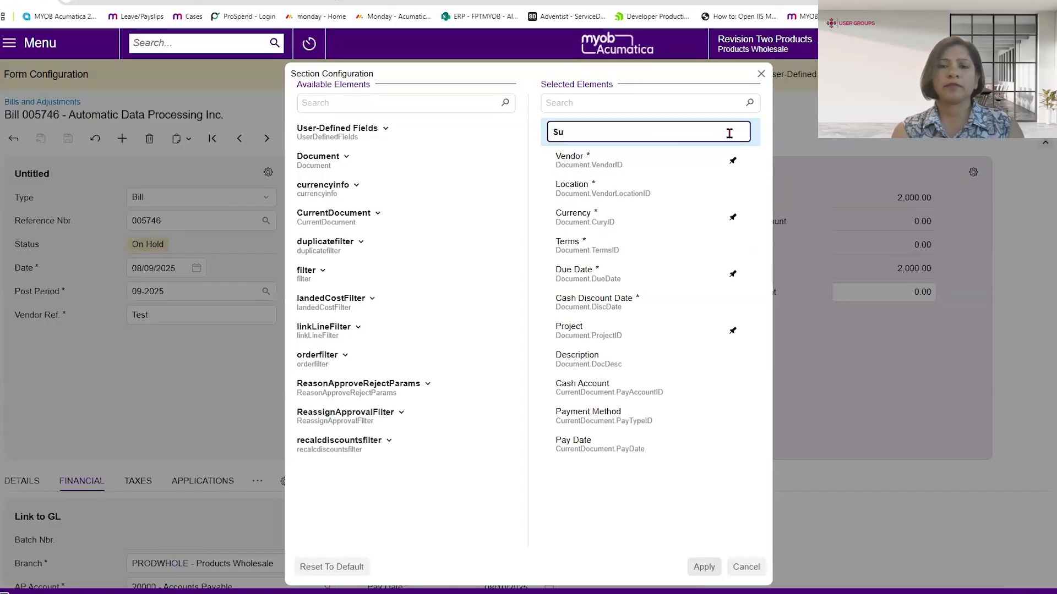
{"action": "type", "text": "pplier D"}
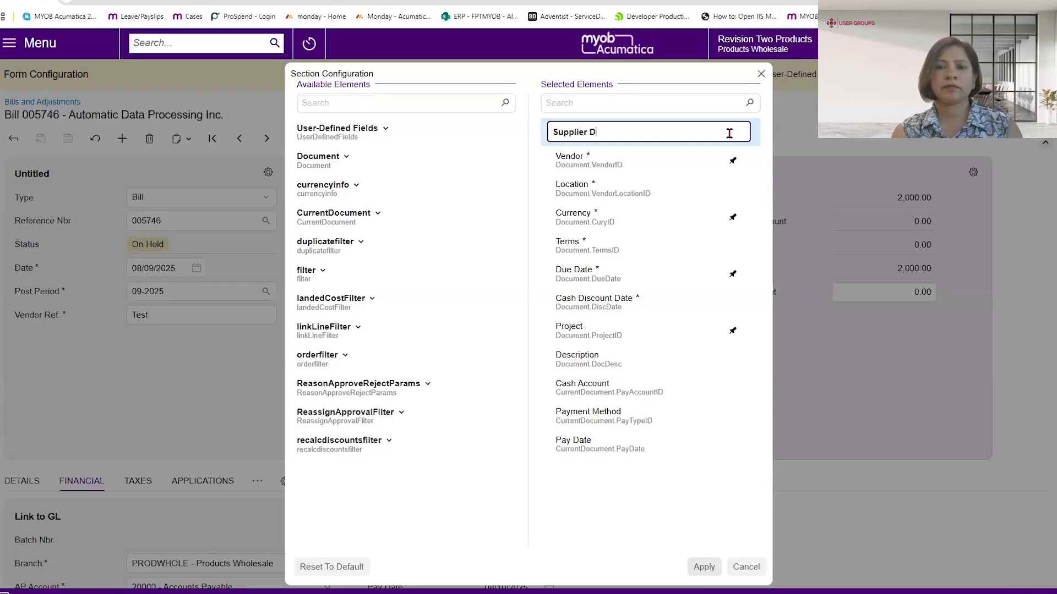
{"action": "type", "text": "ata"}
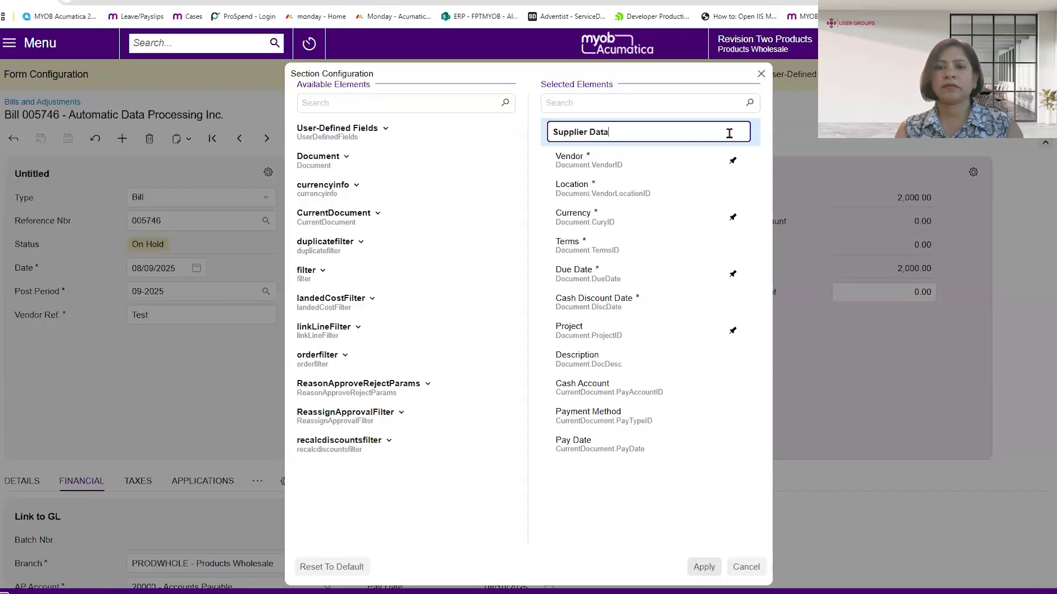
{"action": "left_click", "coordinate": [704, 568]}
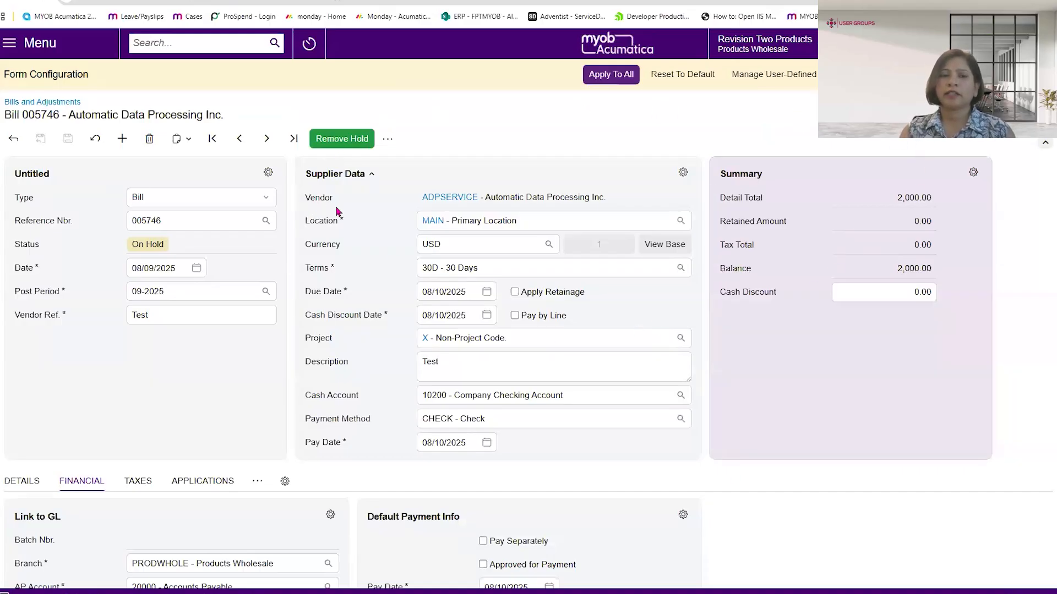
{"action": "left_click", "coordinate": [609, 77]}
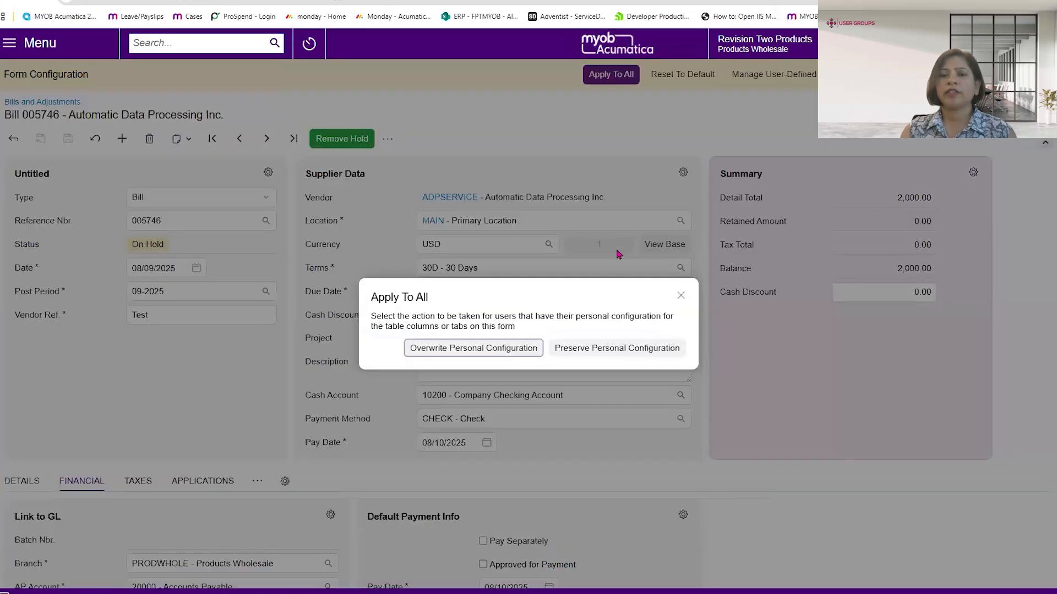
{"action": "left_click", "coordinate": [588, 348]}
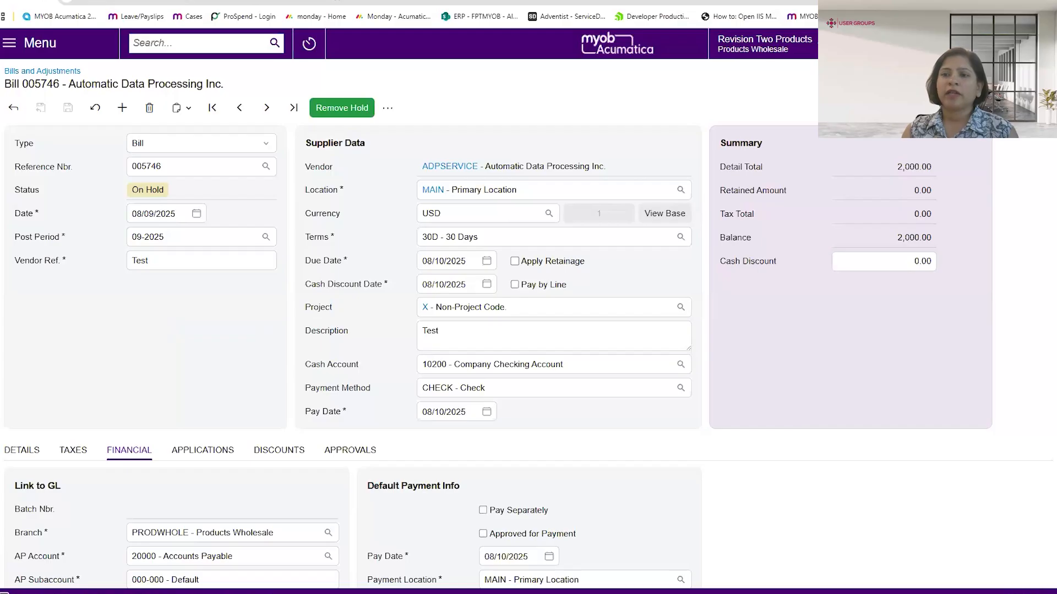
- Reopen screen configuration mode, examine the user-defined fields added to the bill form and their properties, and apply the dialog
{"action": "left_click", "coordinate": [1030, 71]}
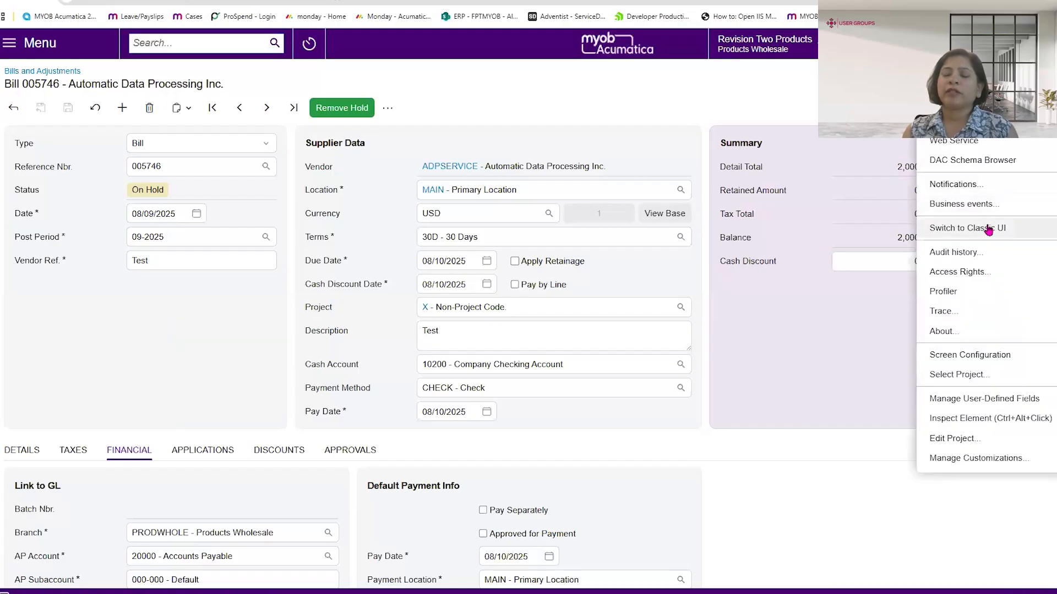
{"action": "left_click", "coordinate": [955, 355]}
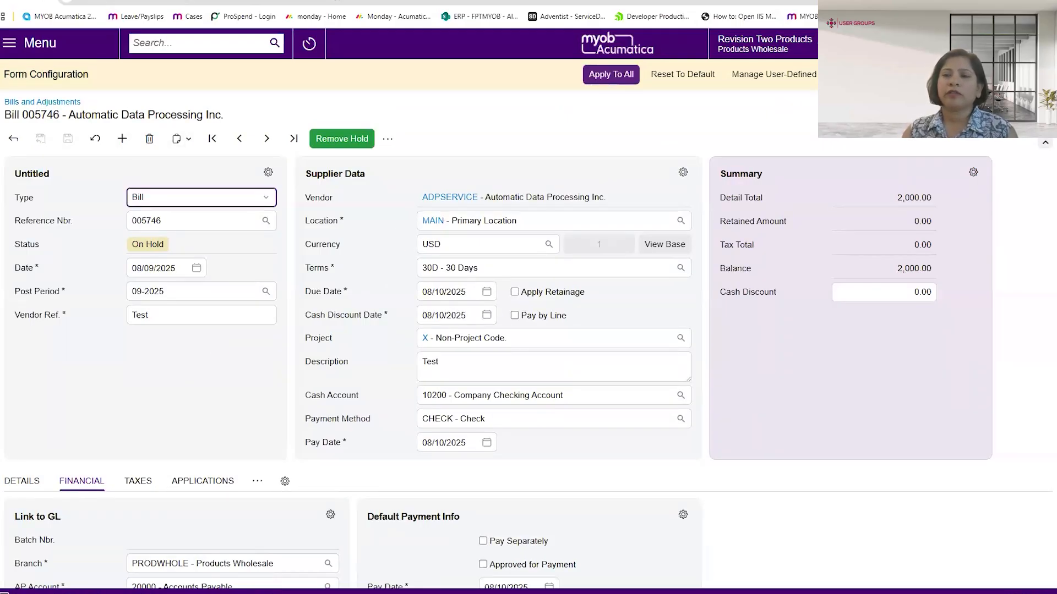
{"action": "left_click", "coordinate": [779, 79]}
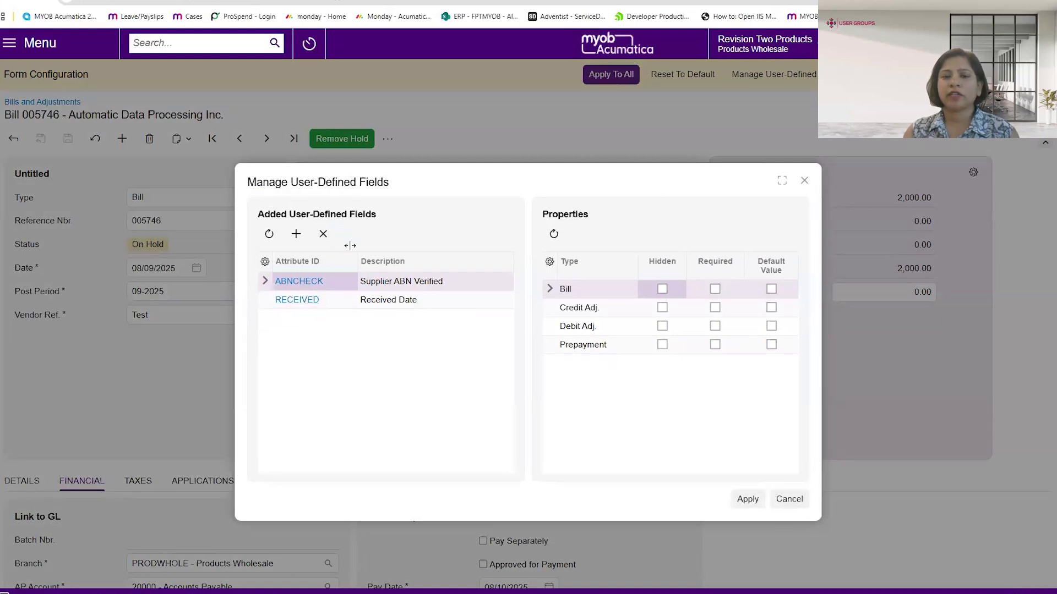
{"action": "left_click", "coordinate": [747, 499]}
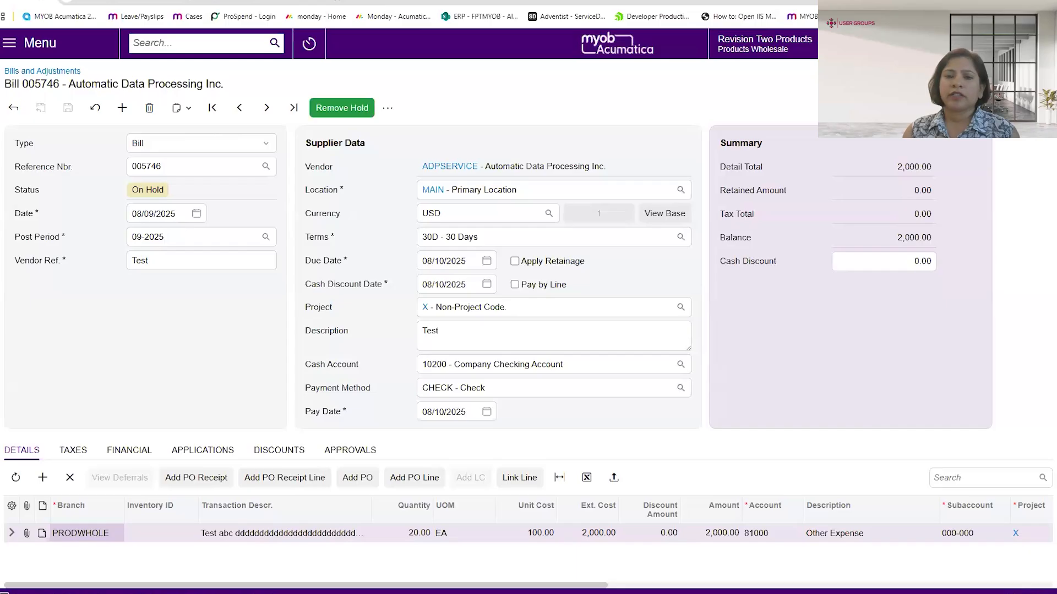
- Add the user-defined fields Received Date below Date and Supplier ABN Verified below Joint Payees to the untitled section of the bill form
{"action": "left_click", "coordinate": [1028, 82]}
{"action": "left_click", "coordinate": [966, 354]}
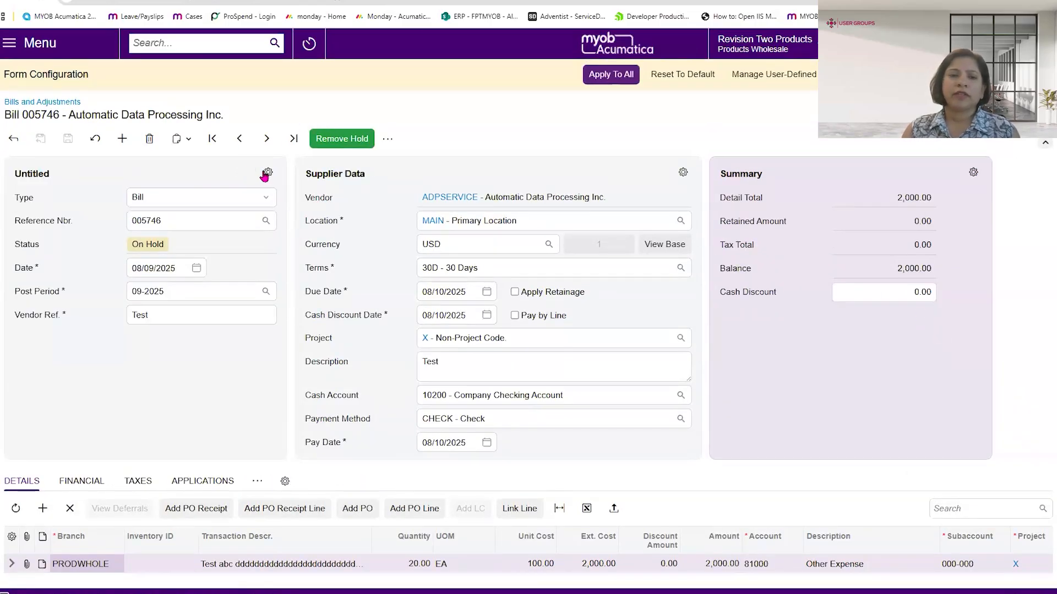
{"action": "left_click", "coordinate": [266, 171]}
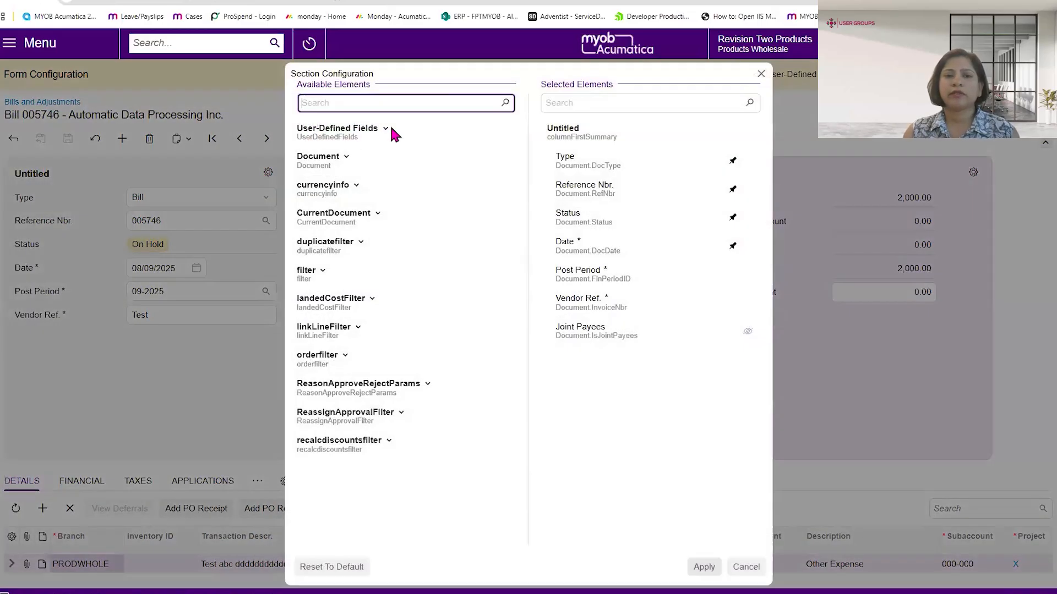
{"action": "left_click", "coordinate": [387, 130]}
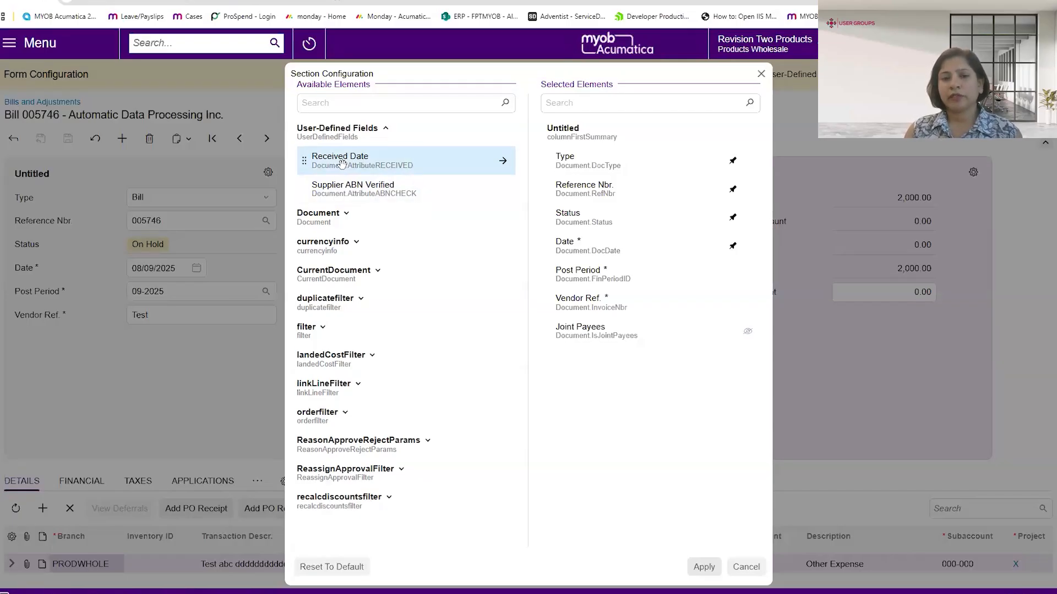
{"action": "left_click_drag", "start_coordinate": [341, 164], "coordinate": [607, 275]}
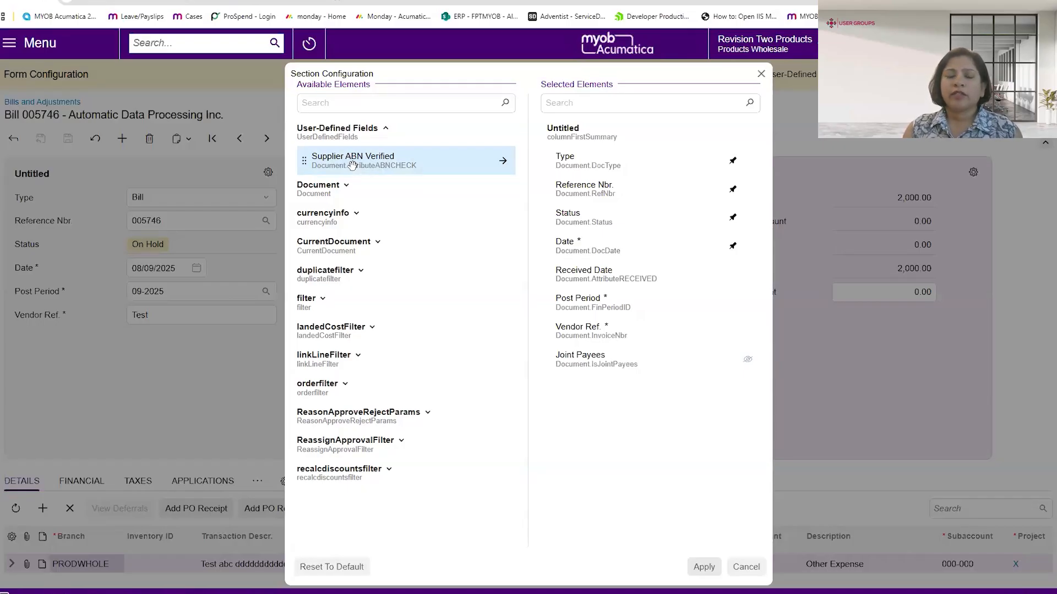
{"action": "left_click_drag", "start_coordinate": [352, 165], "coordinate": [593, 391]}
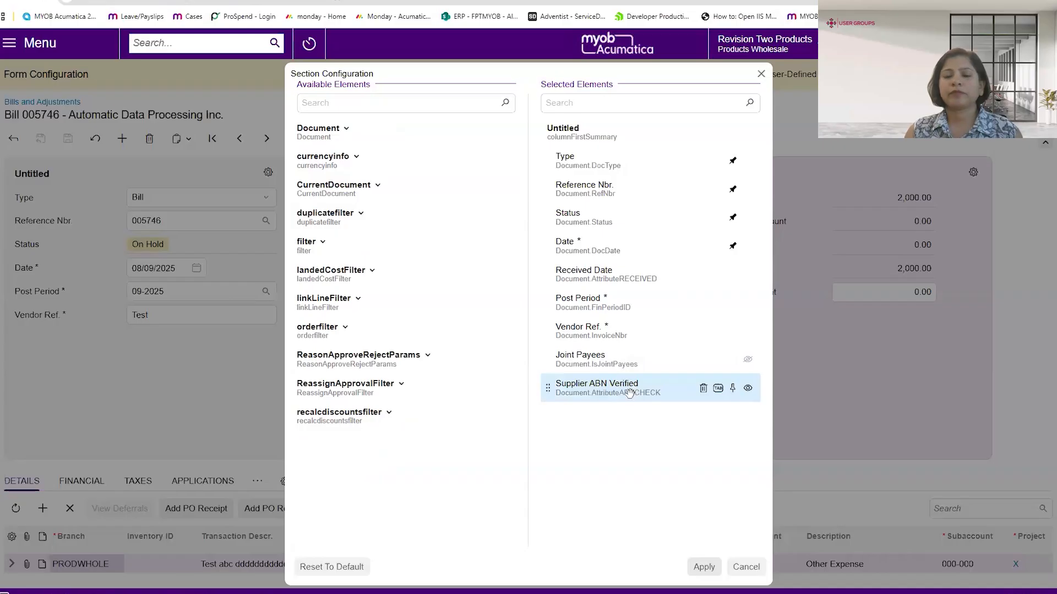
- Apply the section changes and apply the form configuration to all users, preserving personal configurations
{"action": "left_click", "coordinate": [704, 568]}
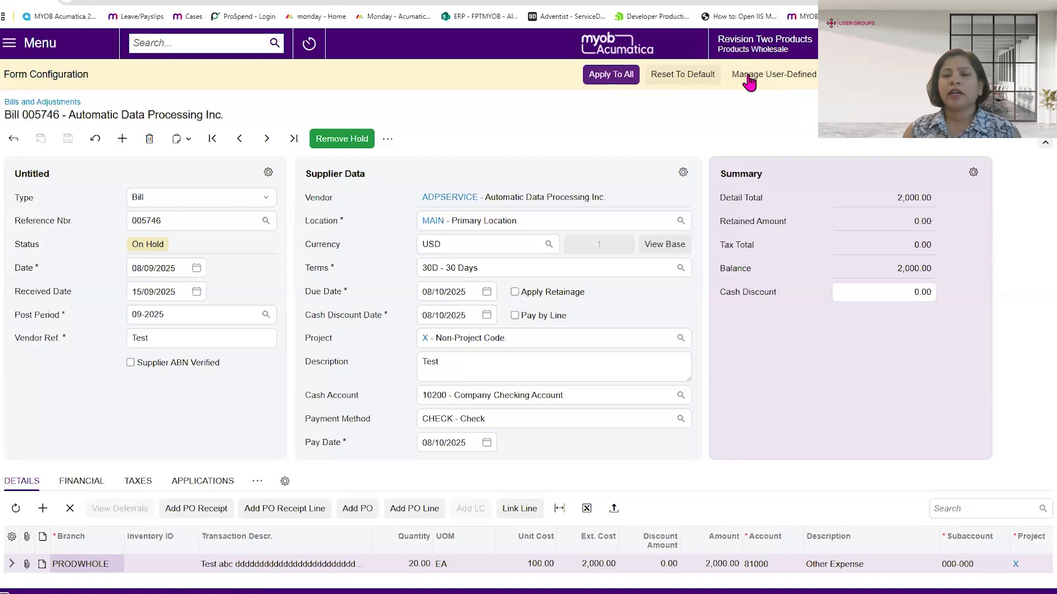
{"action": "left_click", "coordinate": [611, 76]}
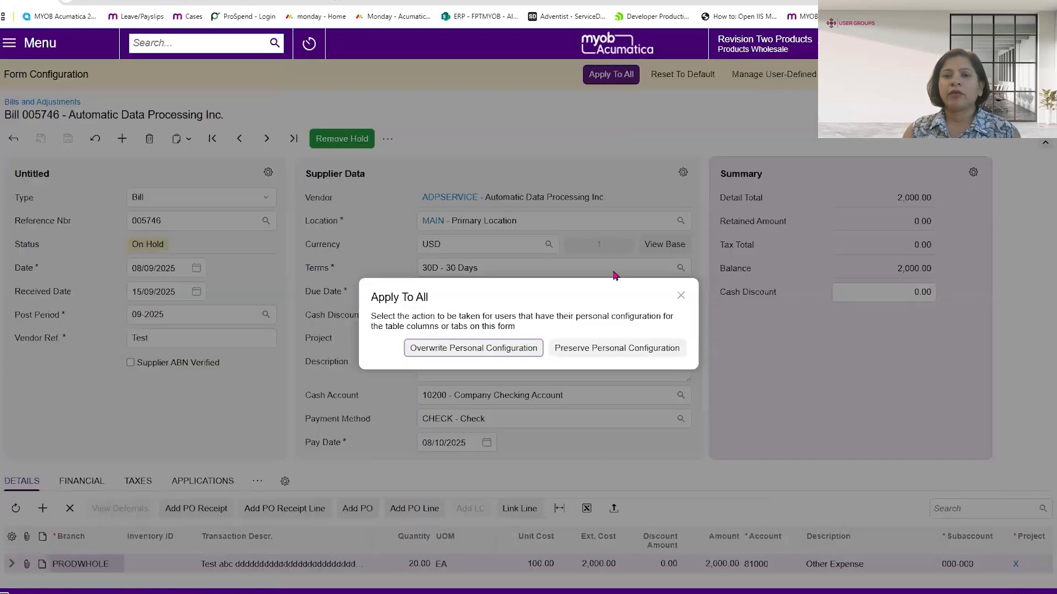
{"action": "left_click", "coordinate": [606, 350]}
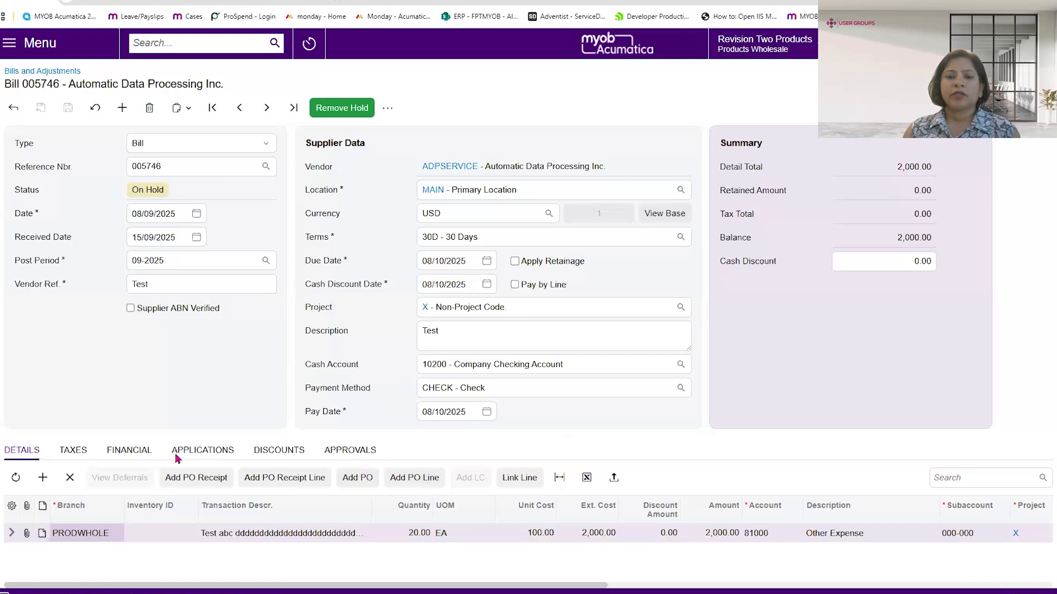
- Move the bill's Financial tab ahead of Taxes and collapse the Discounts and Approvals tabs into the overflow list
{"action": "mouse_move", "coordinate": [117, 453]}
{"action": "left_mouse_down"}
{"action": "mouse_move", "coordinate": [294, 459]}
{"action": "mouse_move", "coordinate": [101, 457]}
{"action": "mouse_move", "coordinate": [110, 459]}
{"action": "left_mouse_up"}
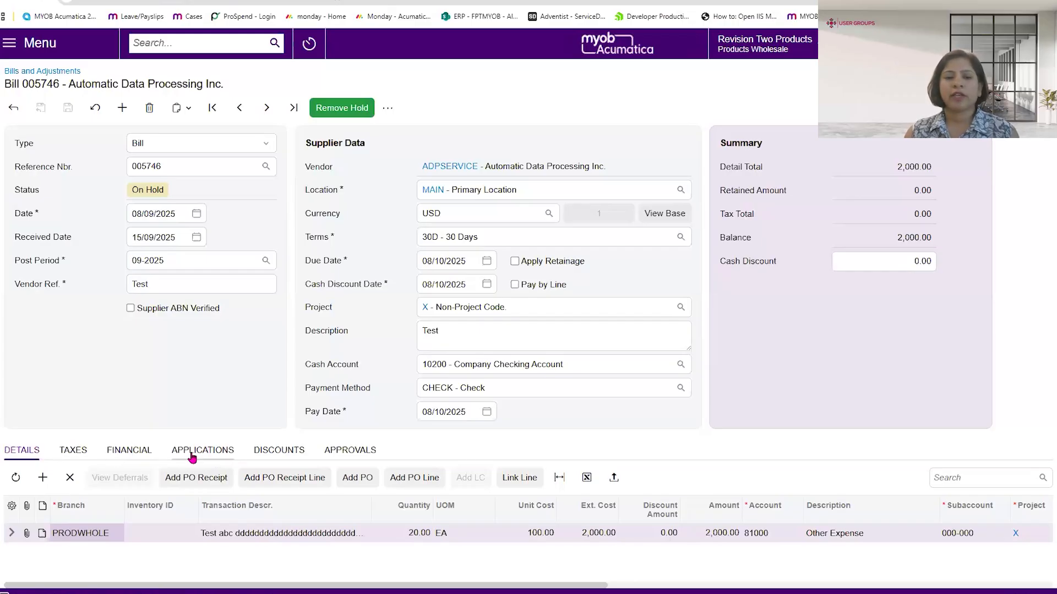
{"action": "left_click_drag", "start_coordinate": [127, 453], "coordinate": [75, 457]}
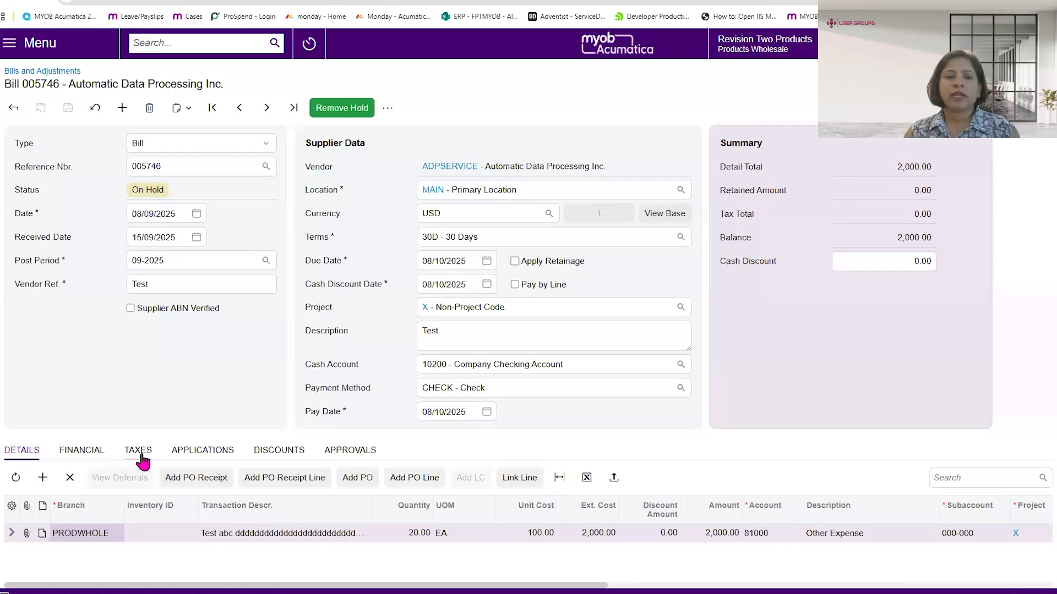
{"action": "left_click_drag", "start_coordinate": [267, 452], "coordinate": [395, 453]}
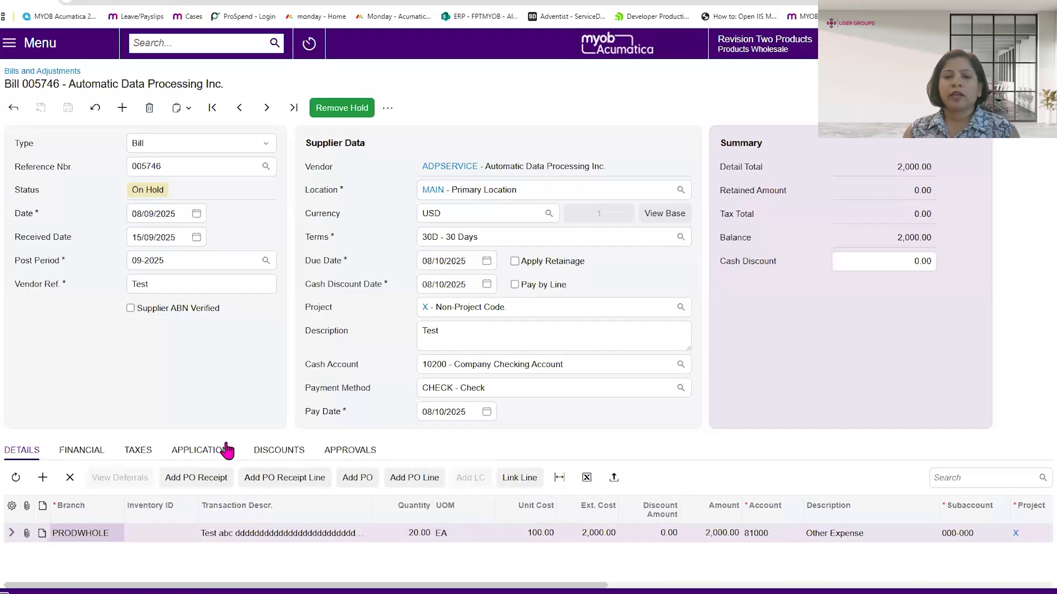
{"action": "left_click_drag", "start_coordinate": [351, 451], "coordinate": [419, 509]}
{"action": "left_click_drag", "start_coordinate": [275, 451], "coordinate": [361, 495]}
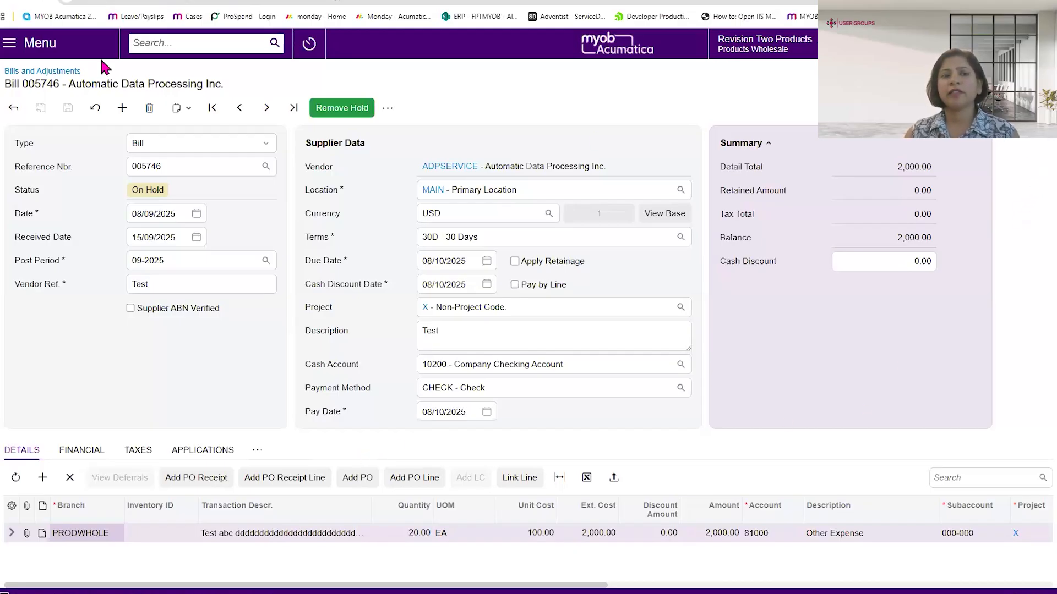
- Close the bill without saving and switch the Bills and Adjustments list to the Classic UI
{"action": "left_click", "coordinate": [10, 110]}
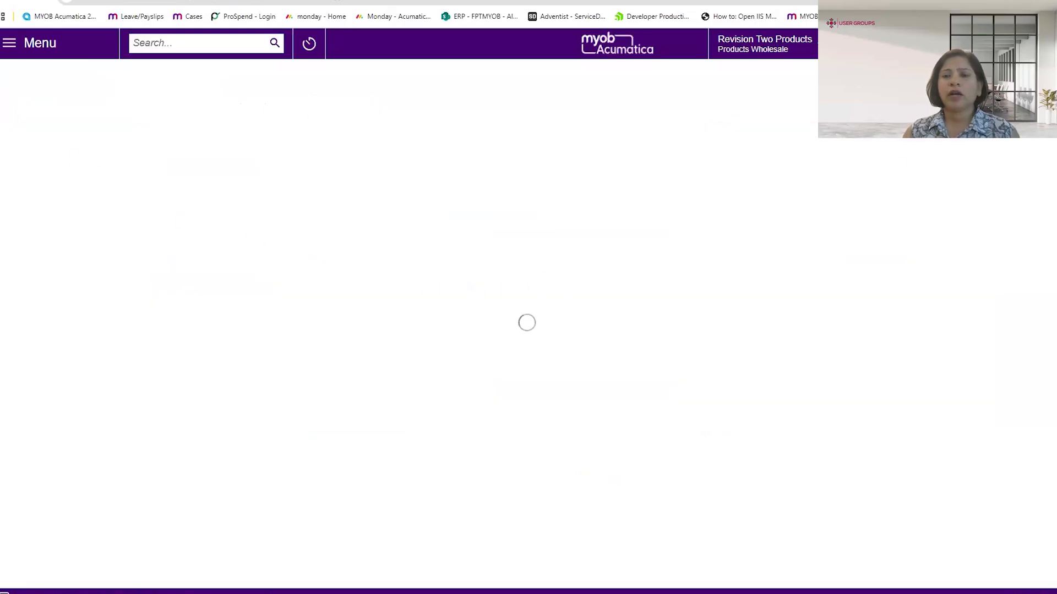
{"action": "left_click", "coordinate": [1030, 78]}
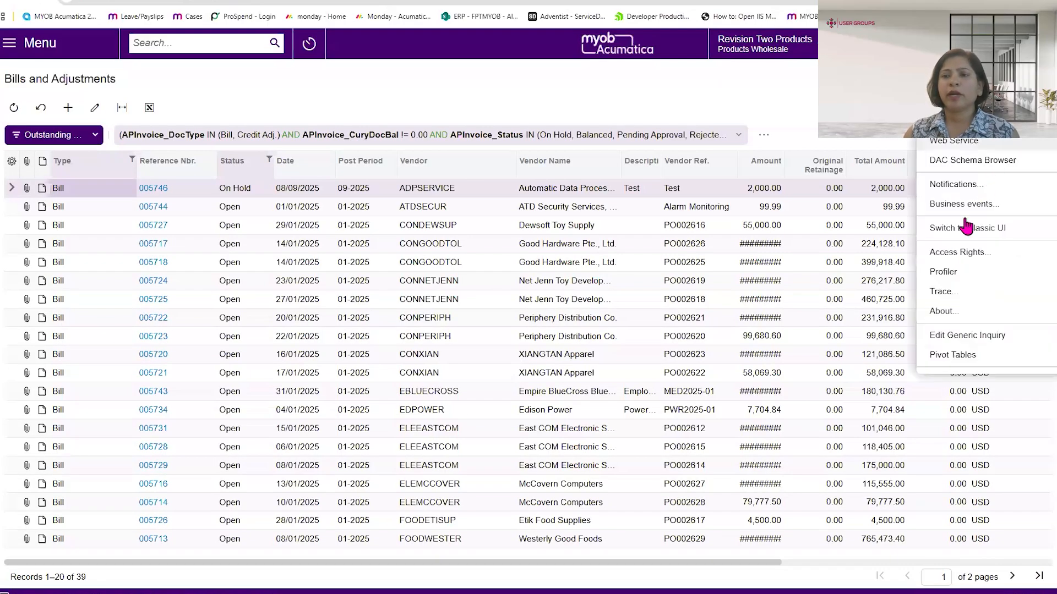
{"action": "left_click", "coordinate": [939, 227]}
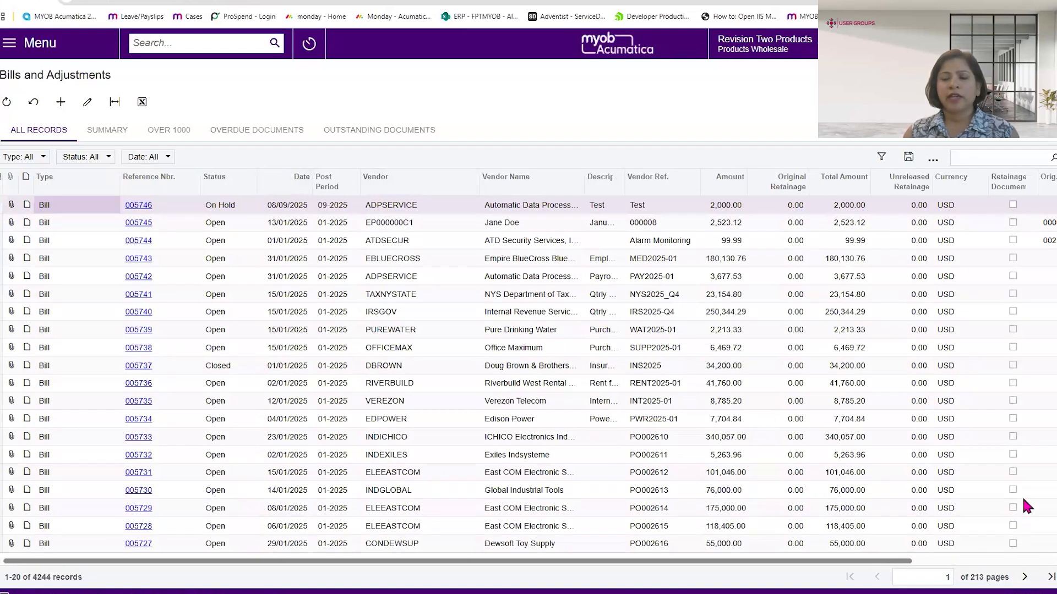
- Page forward and back through the Classic UI bills list, and switch the list back to the Modern UI
{"action": "left_click", "coordinate": [1024, 576]}
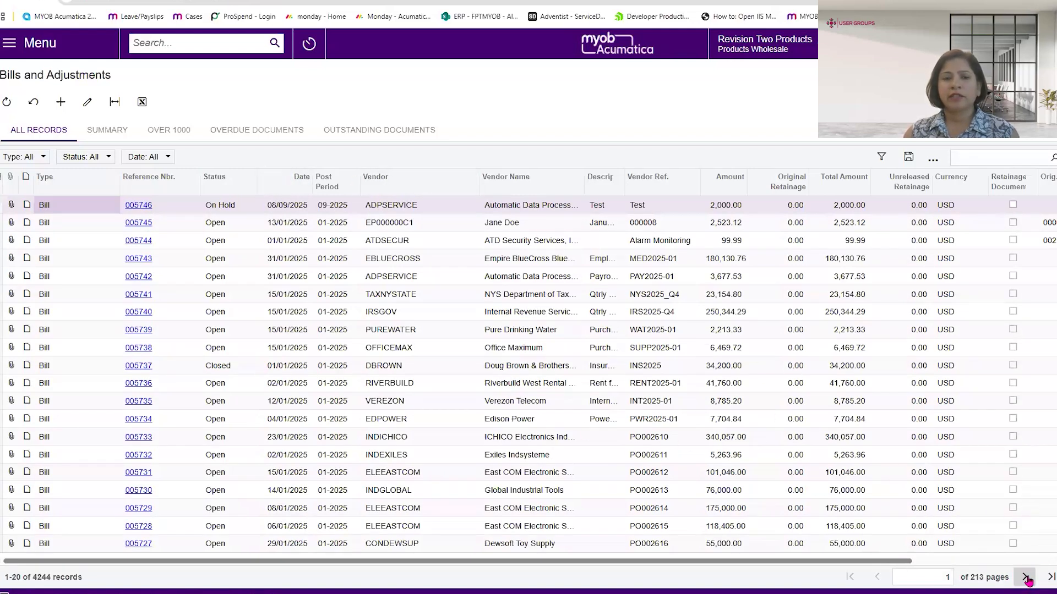
{"action": "left_click", "coordinate": [1025, 576]}
{"action": "left_click", "coordinate": [1025, 576]}
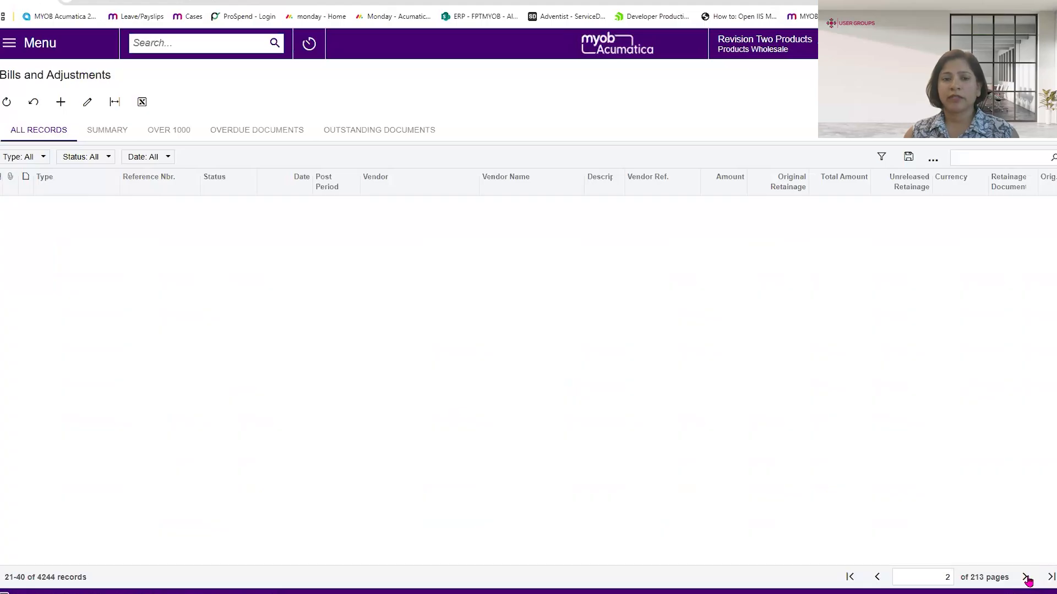
{"action": "left_click", "coordinate": [1025, 579]}
{"action": "left_click", "coordinate": [875, 580]}
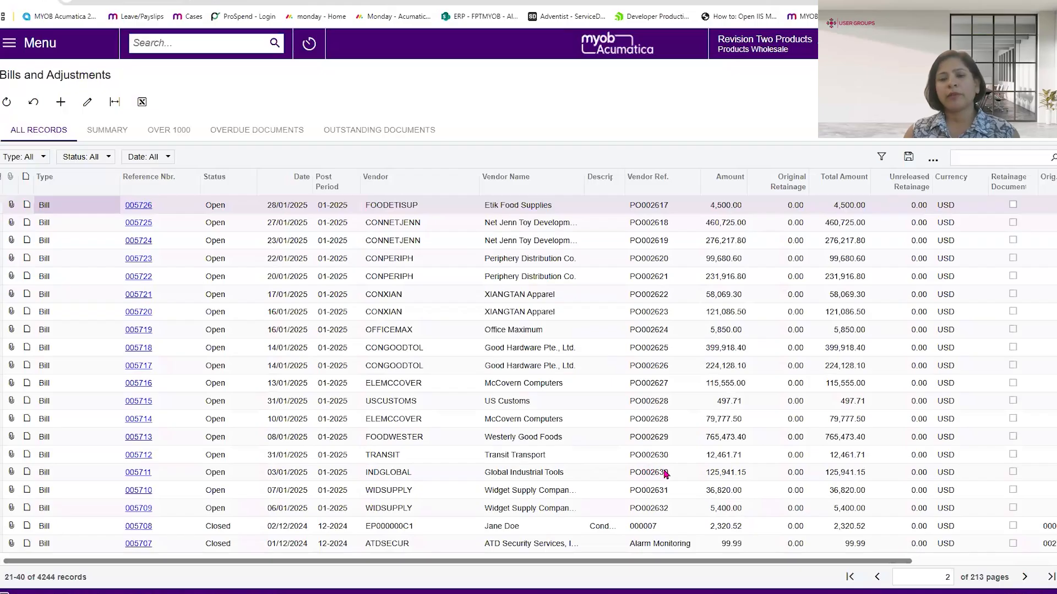
{"action": "left_click", "coordinate": [875, 578]}
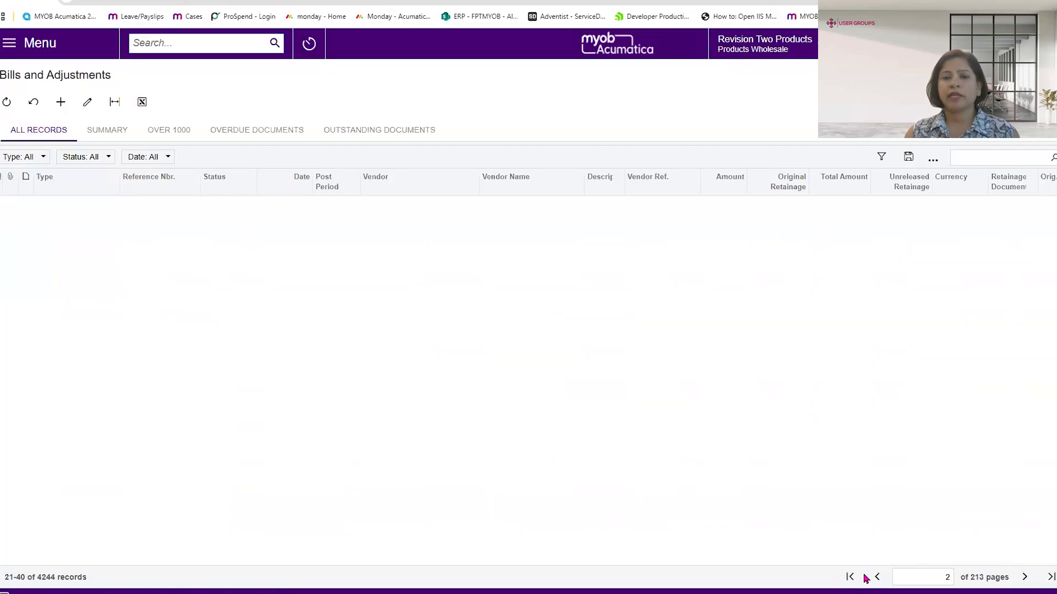
{"action": "left_click", "coordinate": [933, 159]}
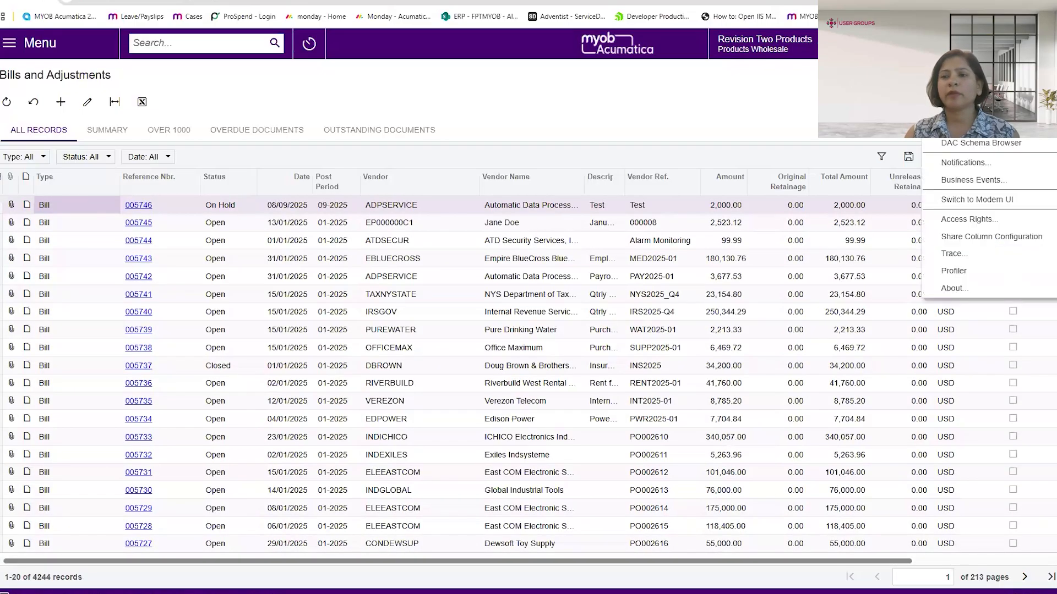
{"action": "left_click", "coordinate": [983, 200]}
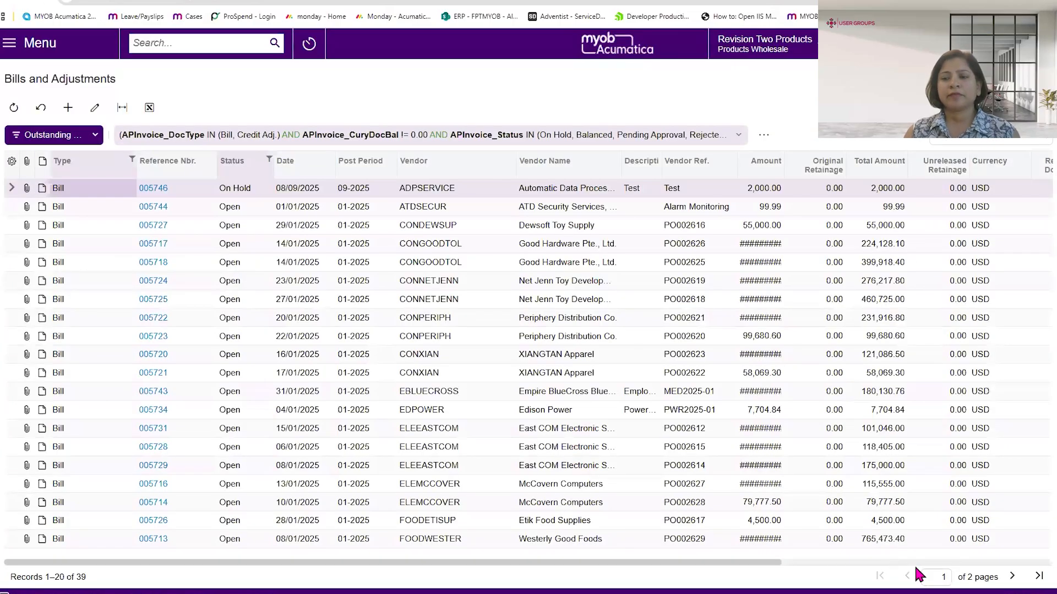
- Page to the second page of the Modern UI bills list and back, and slightly widen the Post Period column
{"action": "left_click", "coordinate": [1011, 577]}
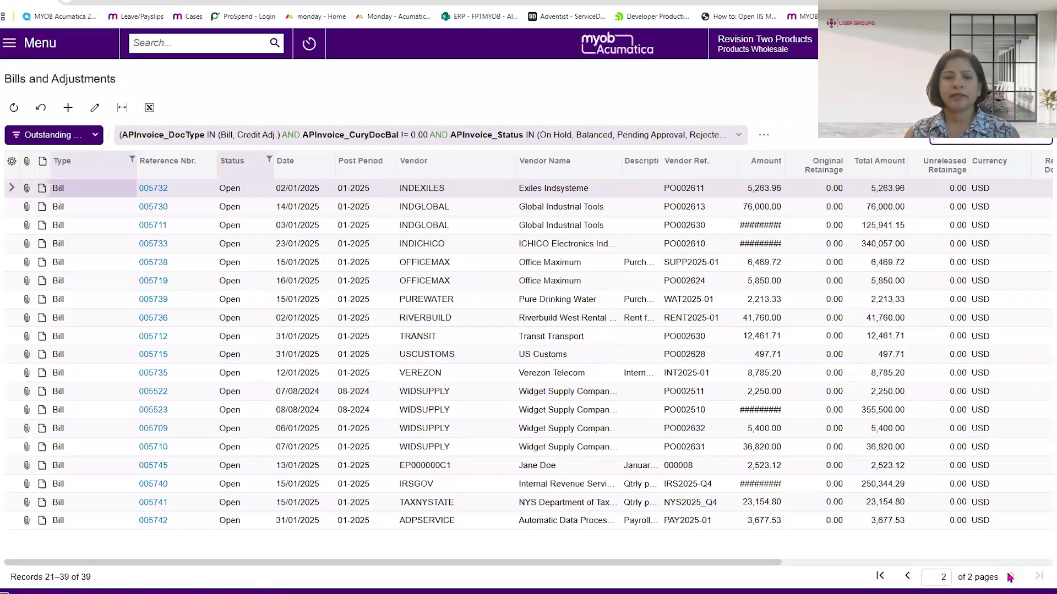
{"action": "left_click", "coordinate": [907, 576]}
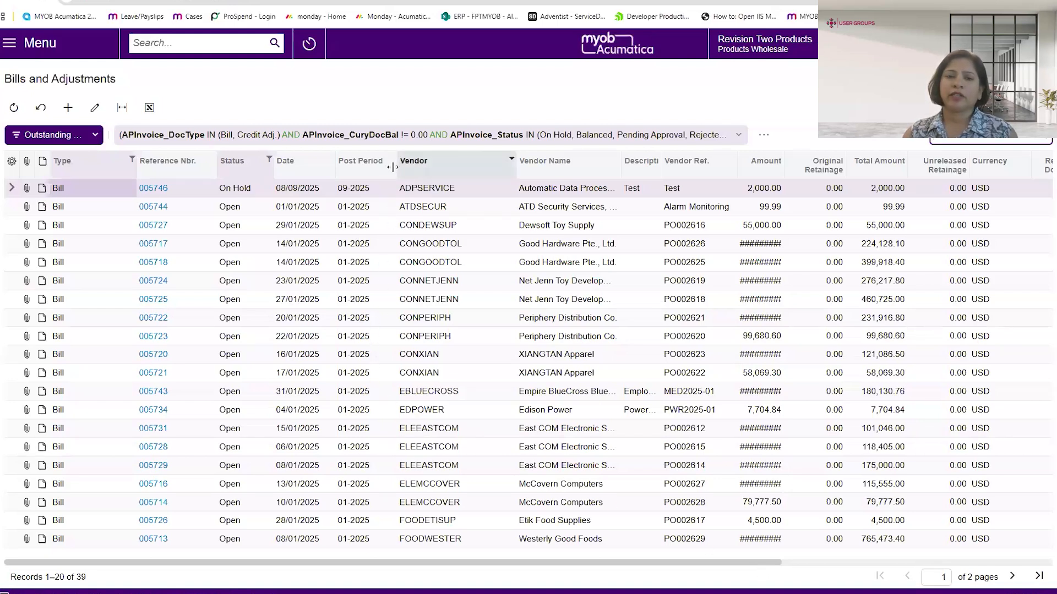
{"action": "left_click_drag", "start_coordinate": [393, 168], "coordinate": [397, 168]}
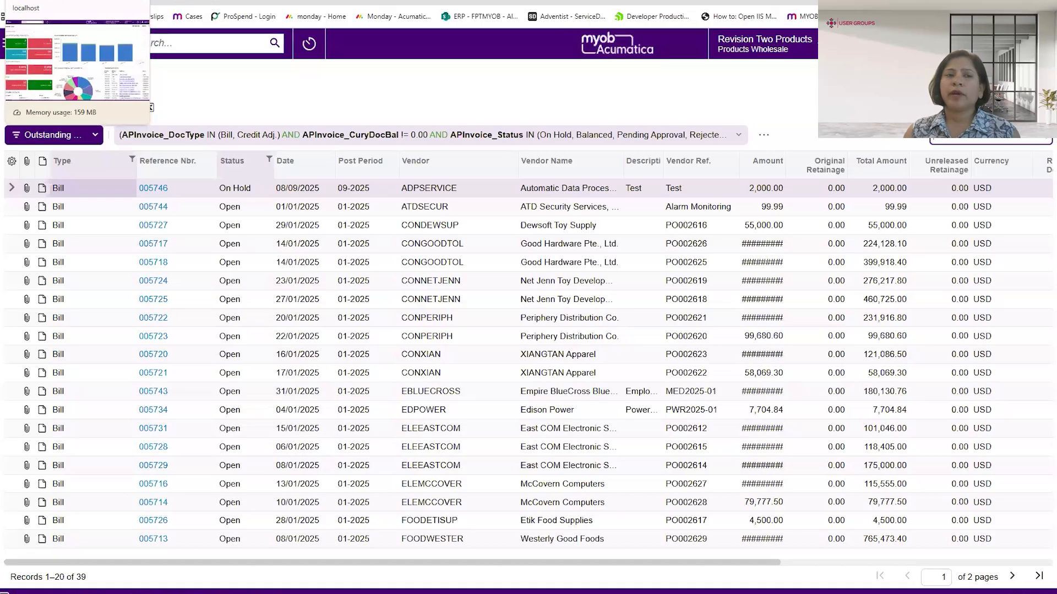
- Open the Customer View dashboard in design mode and make the Sales Order Trend by Month widget slightly shorter
{"action": "left_click", "coordinate": [66, 1]}
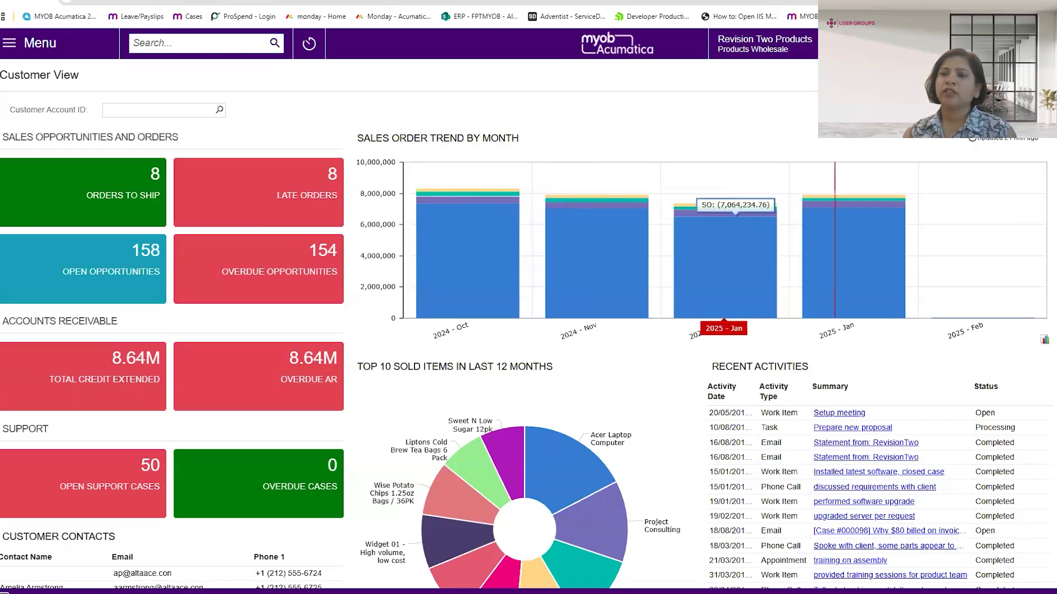
{"action": "left_click", "coordinate": [930, 74]}
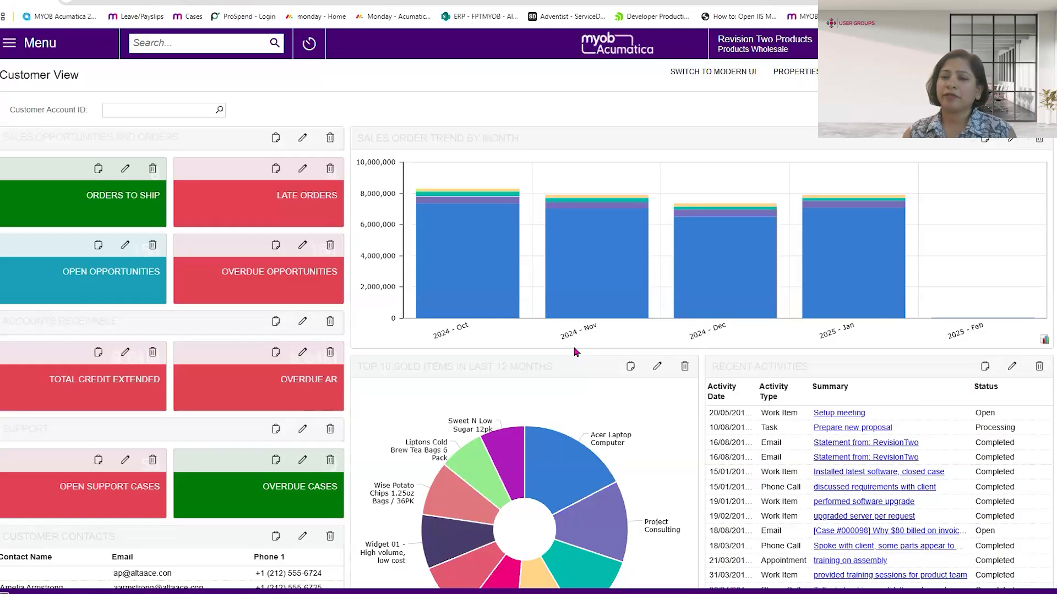
{"action": "mouse_move", "coordinate": [574, 348]}
{"action": "left_mouse_down"}
{"action": "mouse_move", "coordinate": [567, 366]}
{"action": "mouse_move", "coordinate": [575, 338]}
{"action": "left_mouse_up"}
- Move the Top 10 Sold Items in Last 12 Months widget to the right of Recent Activities on the dashboard
{"action": "scroll", "coordinate": [579, 337], "scroll_direction": "down", "scroll_amount": 1}
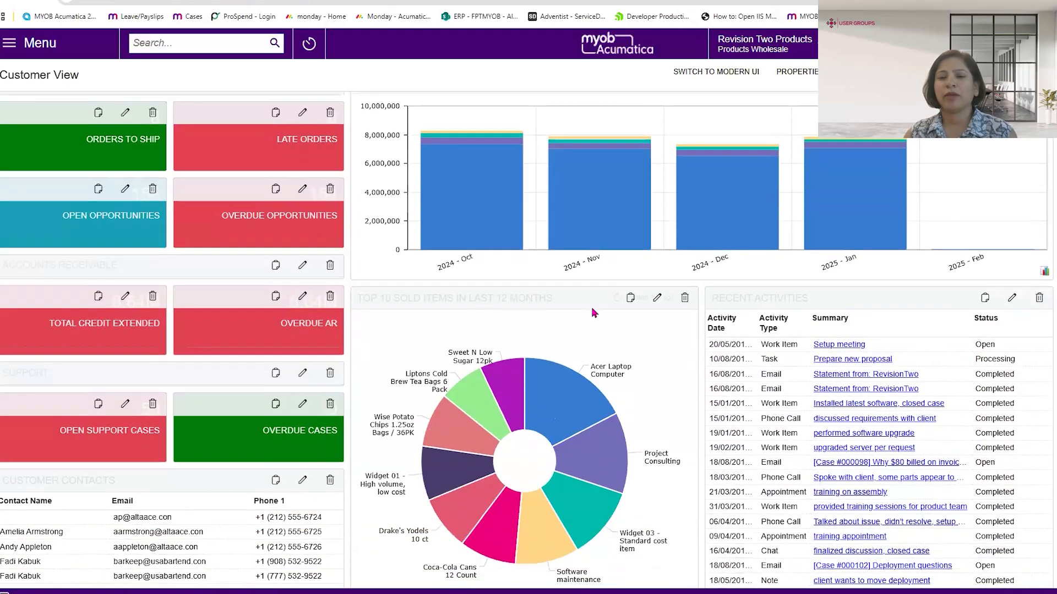
{"action": "scroll", "coordinate": [595, 313], "scroll_direction": "down", "scroll_amount": 1}
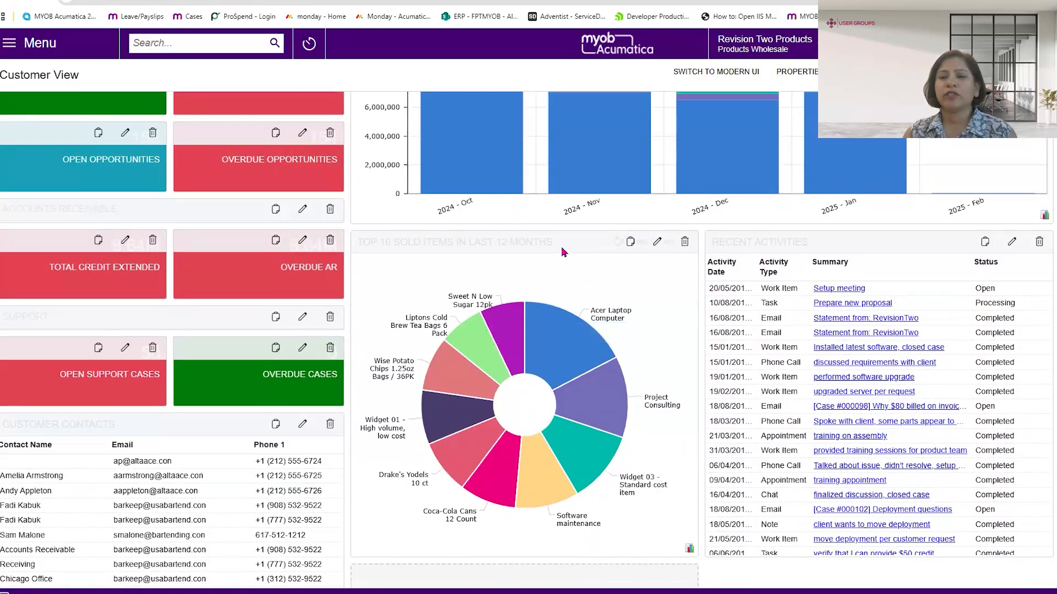
{"action": "left_click_drag", "start_coordinate": [557, 246], "coordinate": [826, 264]}
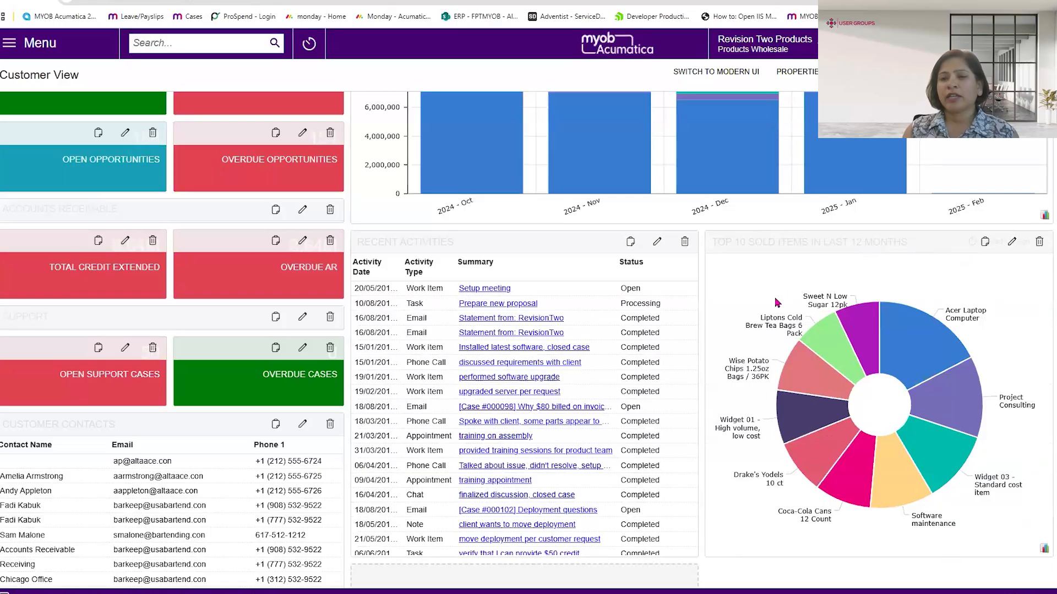
{"action": "scroll", "coordinate": [776, 303], "scroll_direction": "up", "scroll_amount": 2}
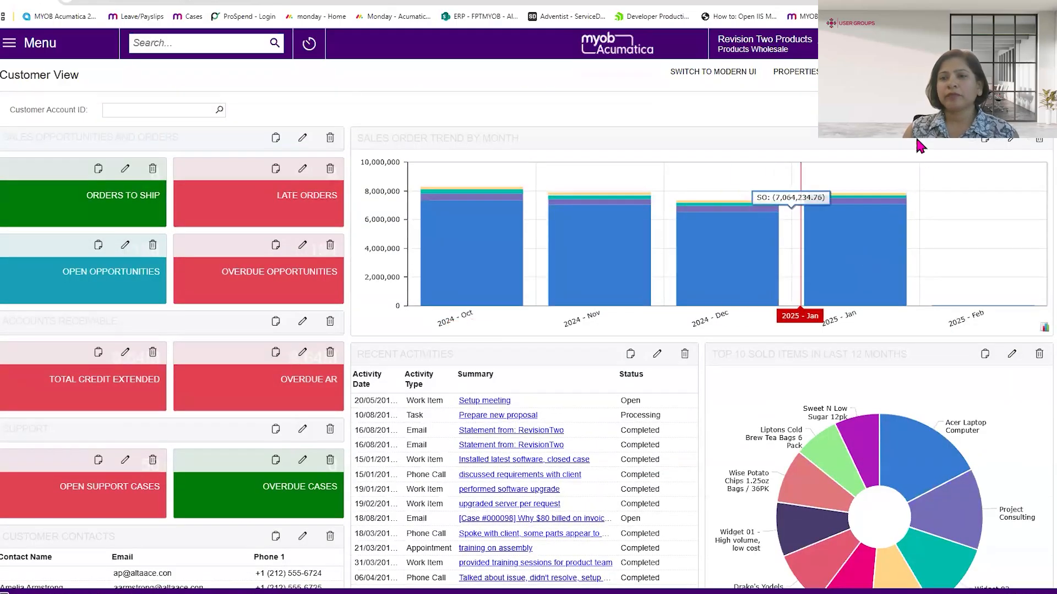
- Switch the Customer View dashboard to the Modern UI and make the Sales Order Trend by Month widget taller
{"action": "left_click", "coordinate": [715, 77]}
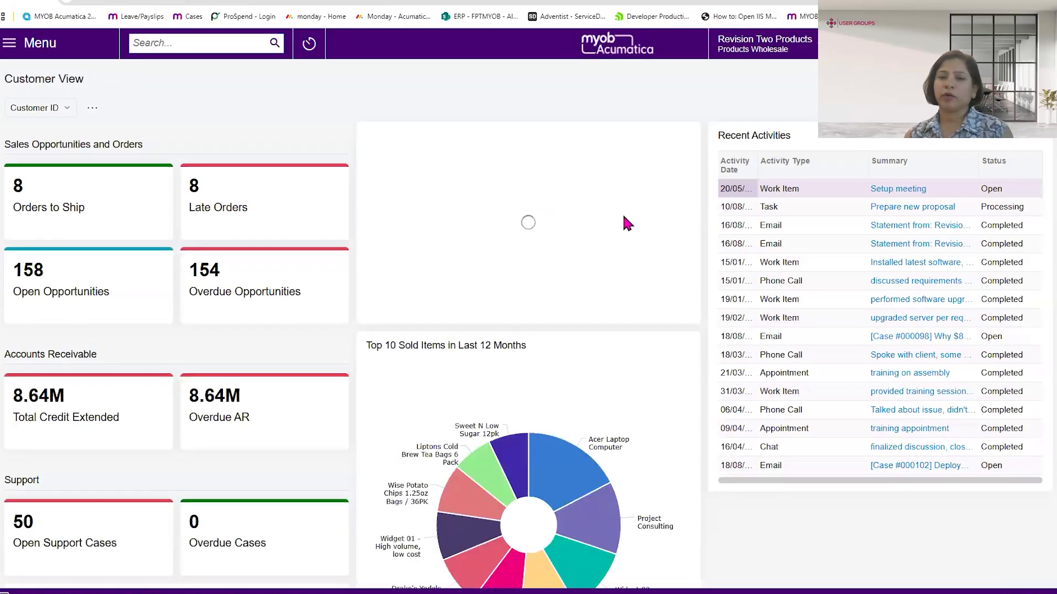
{"action": "left_click_drag", "start_coordinate": [88, 189], "coordinate": [110, 292]}
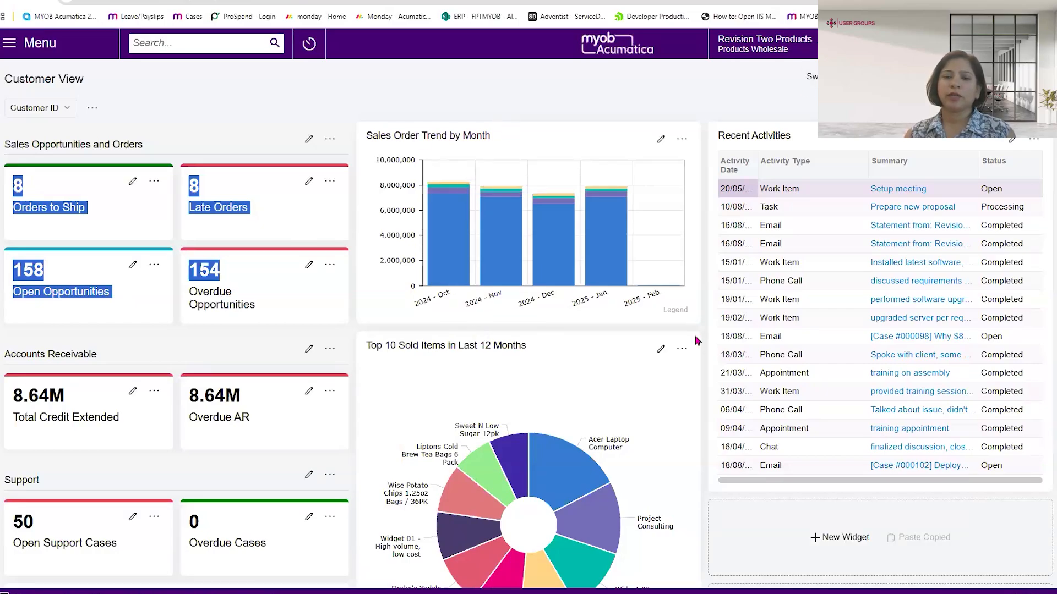
{"action": "left_click_drag", "start_coordinate": [698, 324], "coordinate": [695, 434]}
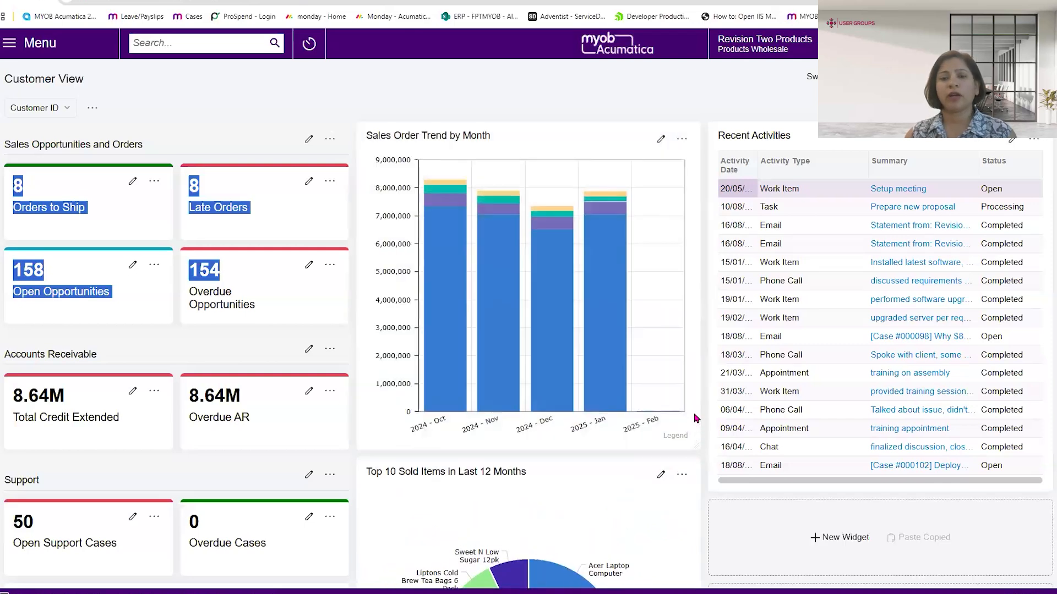
- Move the Overdue AR widget into the Sales Opportunities and Orders group, directly above Overdue Opportunities
{"action": "scroll", "coordinate": [628, 322], "scroll_direction": "down", "scroll_amount": 2}
{"action": "scroll", "coordinate": [628, 322], "scroll_direction": "down", "scroll_amount": 1}
{"action": "left_click_drag", "start_coordinate": [244, 218], "coordinate": [260, 153]}
{"action": "scroll", "coordinate": [237, 247], "scroll_direction": "up", "scroll_amount": 2}
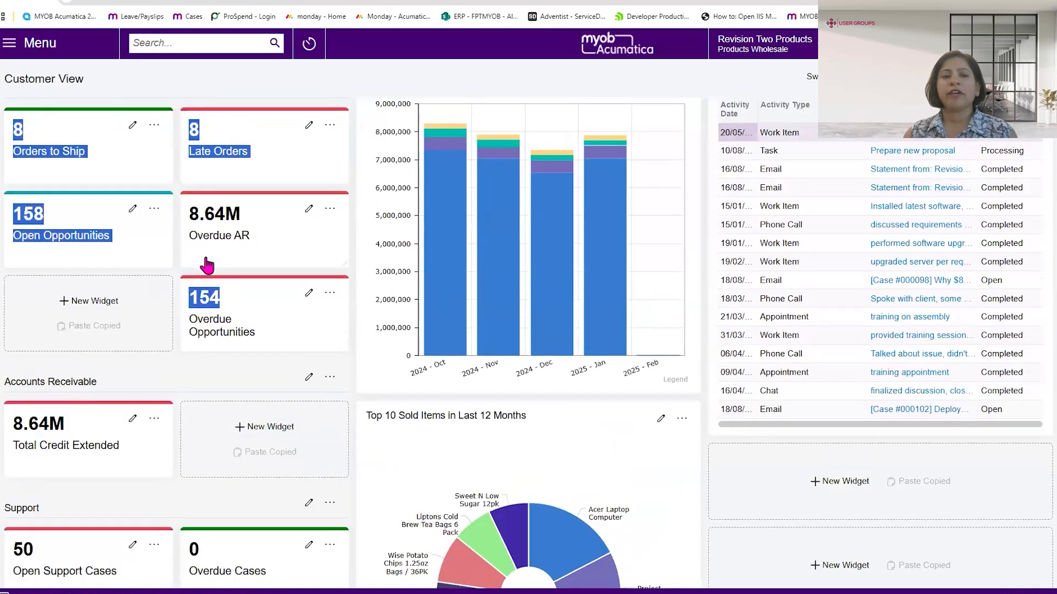
{"action": "scroll", "coordinate": [238, 273], "scroll_direction": "up", "scroll_amount": 1}
{"action": "mouse_move", "coordinate": [561, 220]}
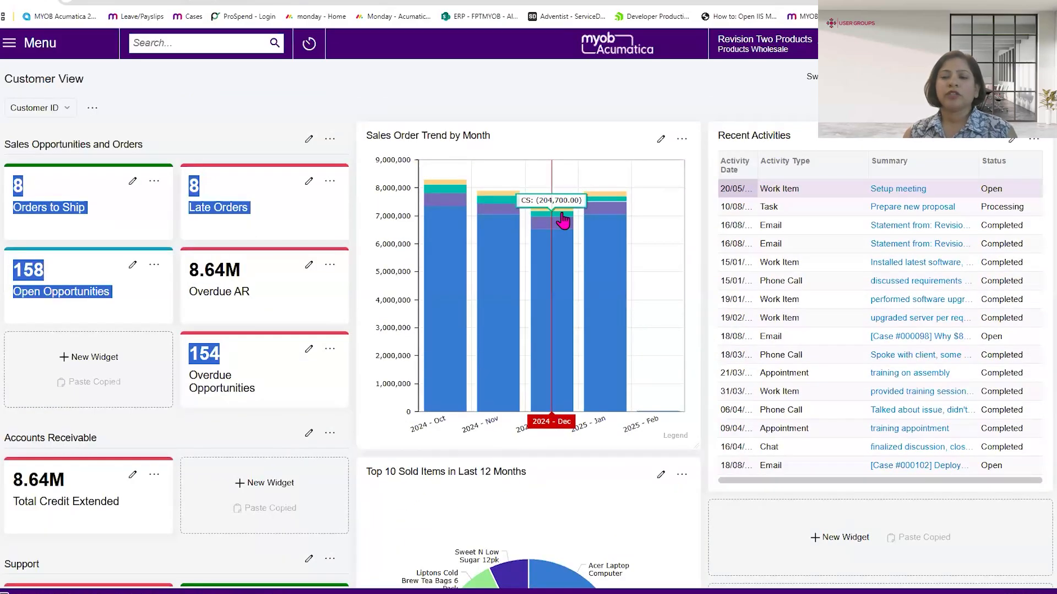
- Exit design mode on the Customer View dashboard, clear the highlighted widget text and review the rearranged widgets
{"action": "scroll", "coordinate": [562, 223], "scroll_direction": "down", "scroll_amount": 2}
{"action": "scroll", "coordinate": [561, 224], "scroll_direction": "down", "scroll_amount": 1}
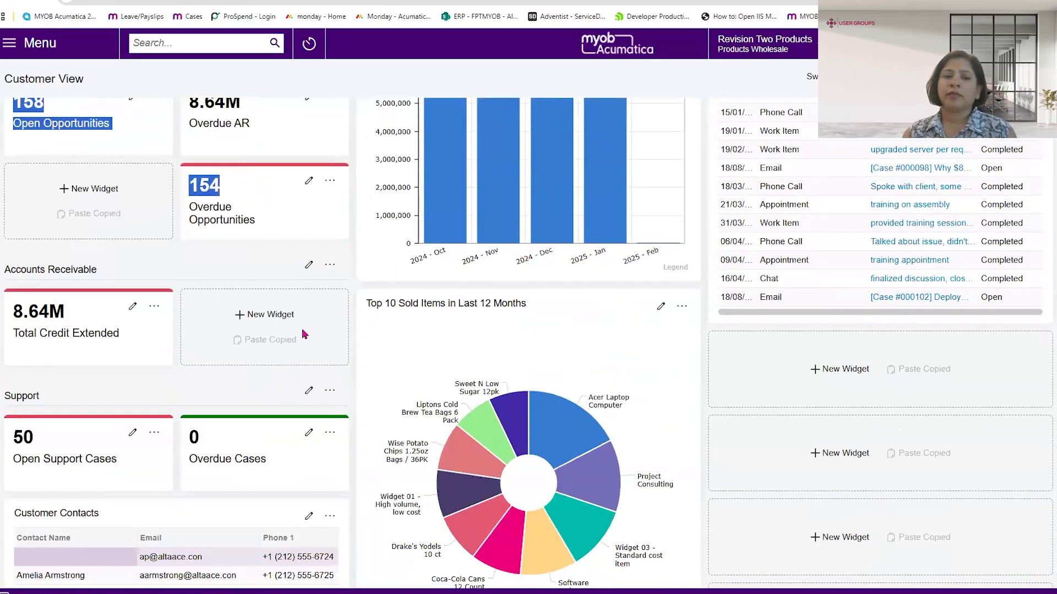
{"action": "scroll", "coordinate": [444, 295], "scroll_direction": "up", "scroll_amount": 3}
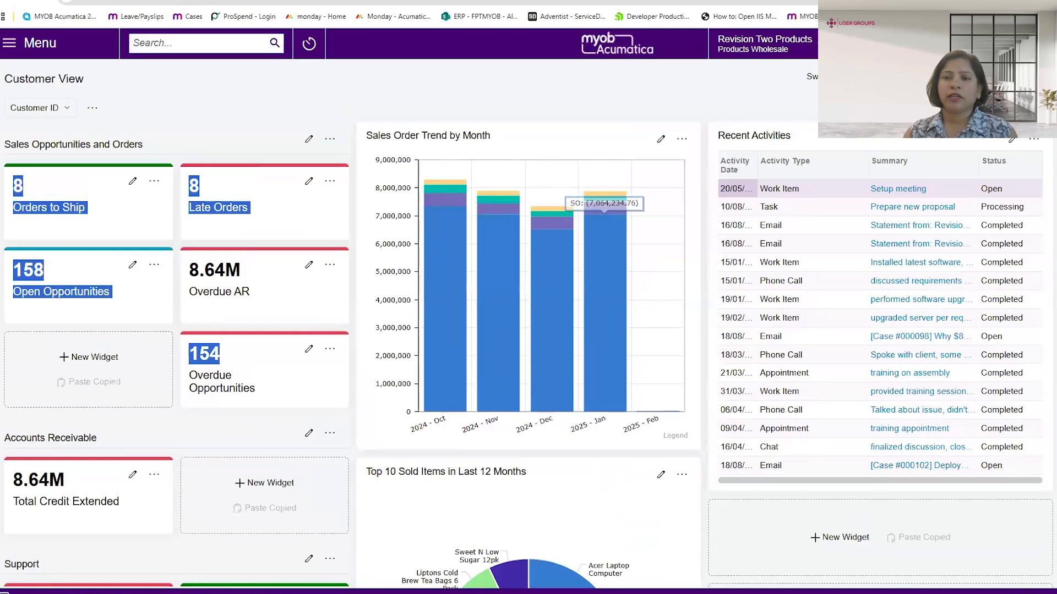
{"action": "left_click", "coordinate": [983, 77]}
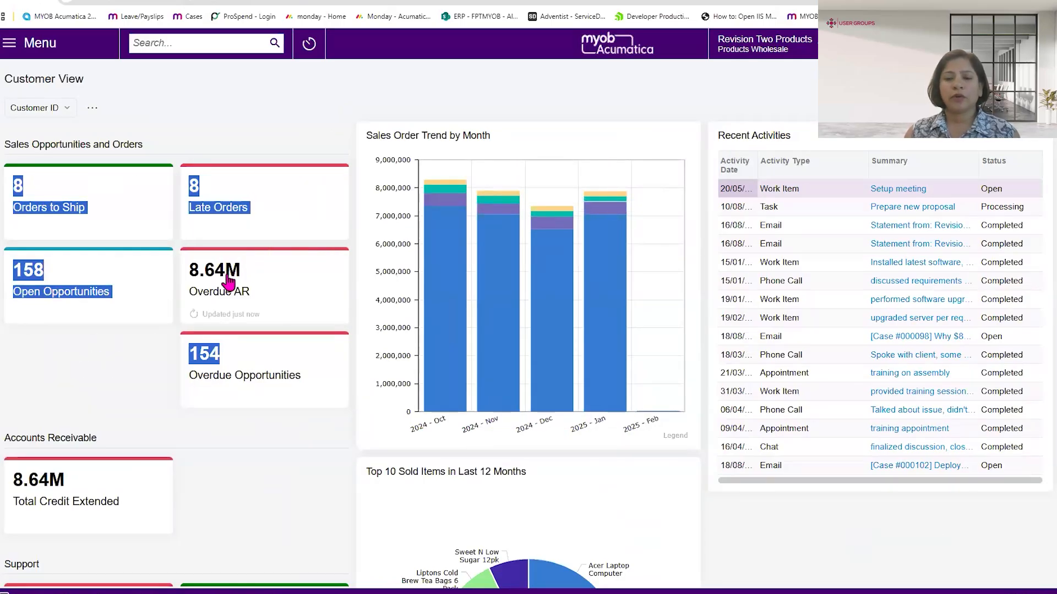
{"action": "left_click", "coordinate": [135, 315]}
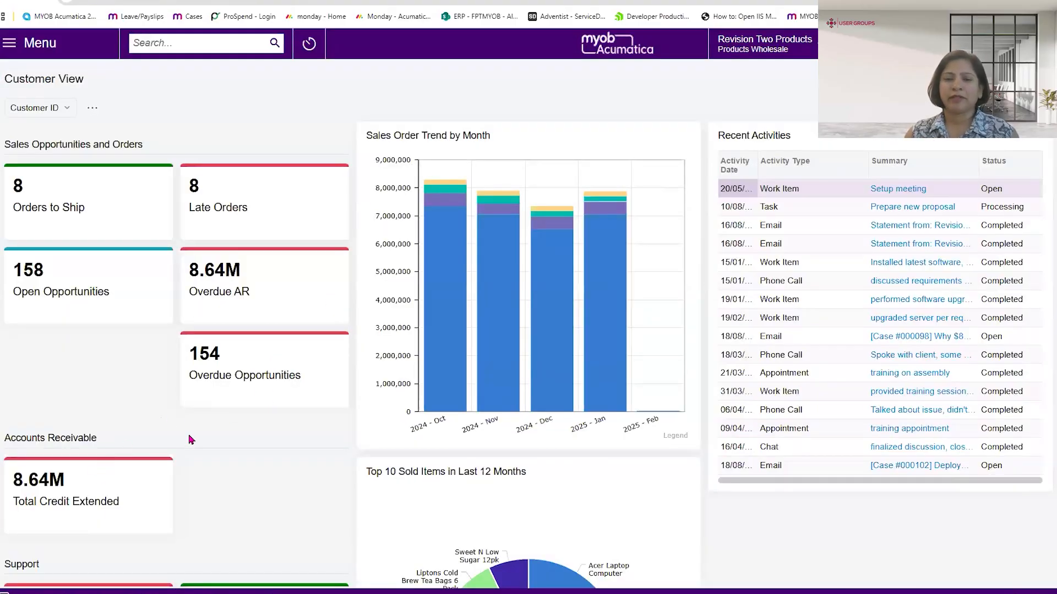
{"action": "scroll", "coordinate": [192, 439], "scroll_direction": "down", "scroll_amount": 3}
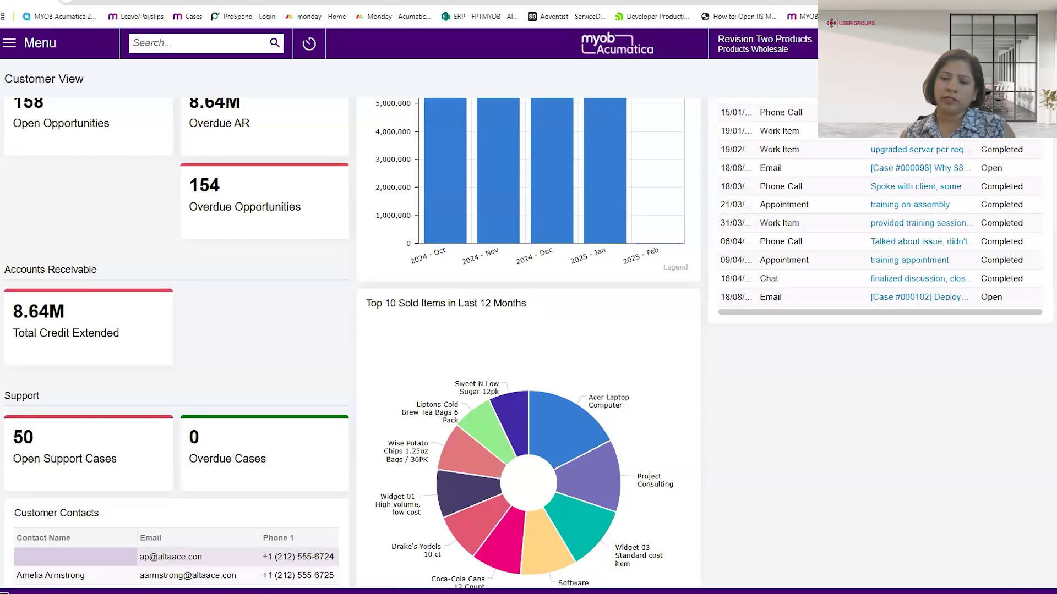
- Switch to the PowerPoint presentation and run the slide show from the Strategic Impact slide through to Empowering Growth and Agility
{"action": "mouse_move", "coordinate": [776, 592]}
{"action": "left_click", "coordinate": [772, 553]}
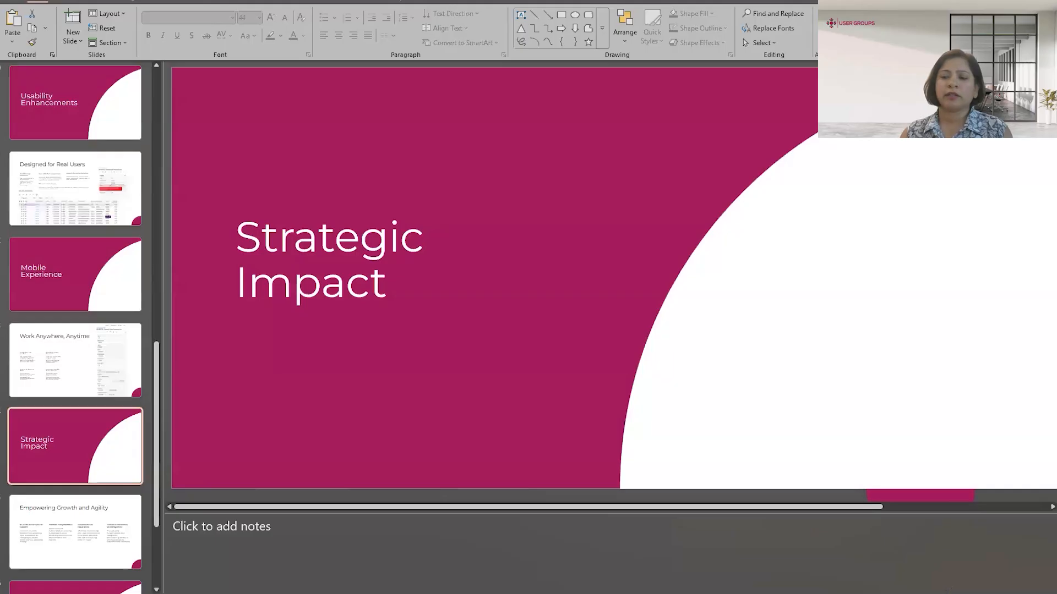
{"action": "key", "text": "shift+F5"}
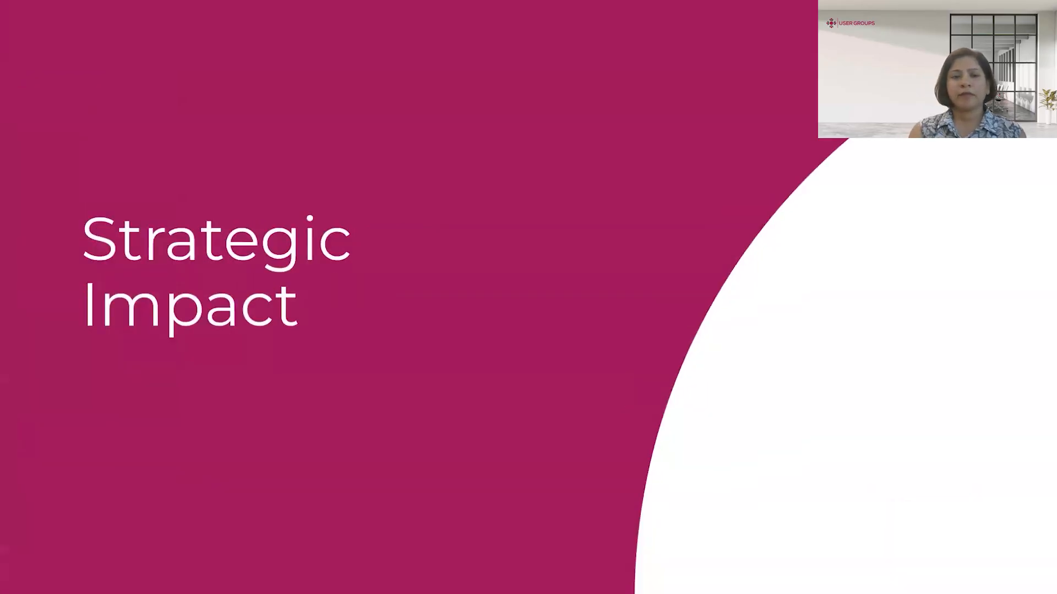
{"action": "key", "text": "Right"}
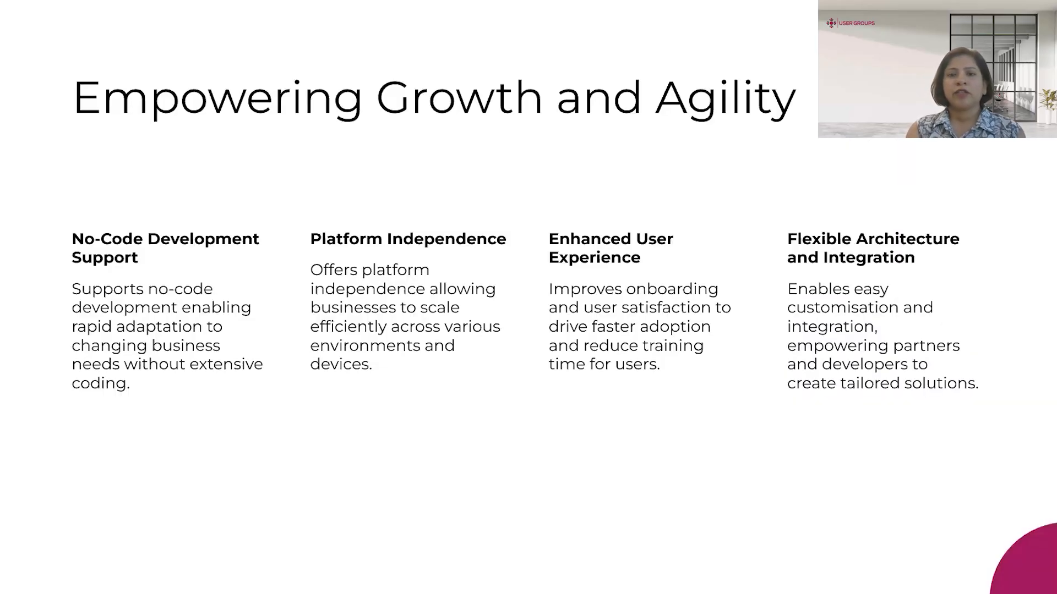